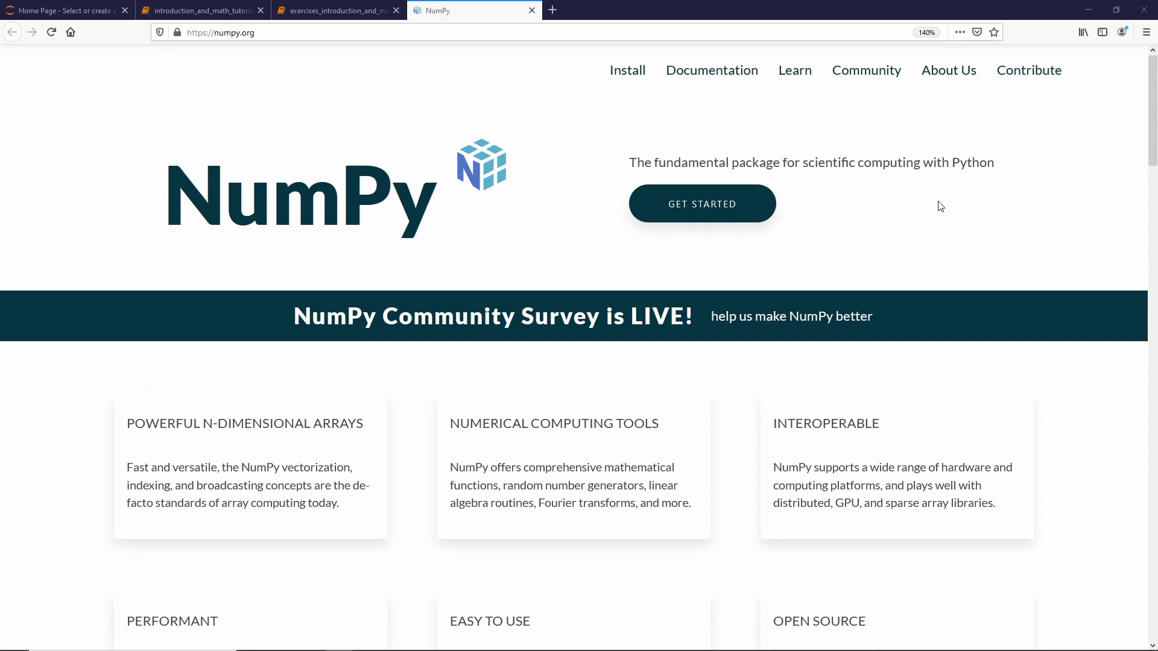
scroll(938, 206, down, 2)
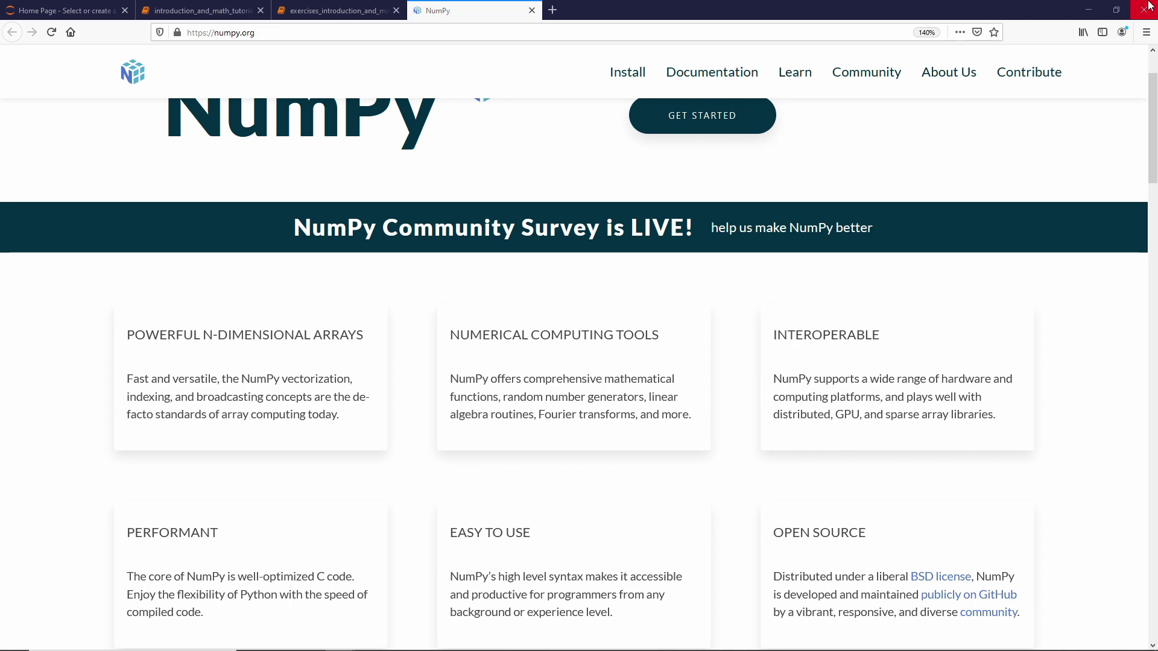
scroll(589, 269, down, 2)
scroll(589, 269, down, 3)
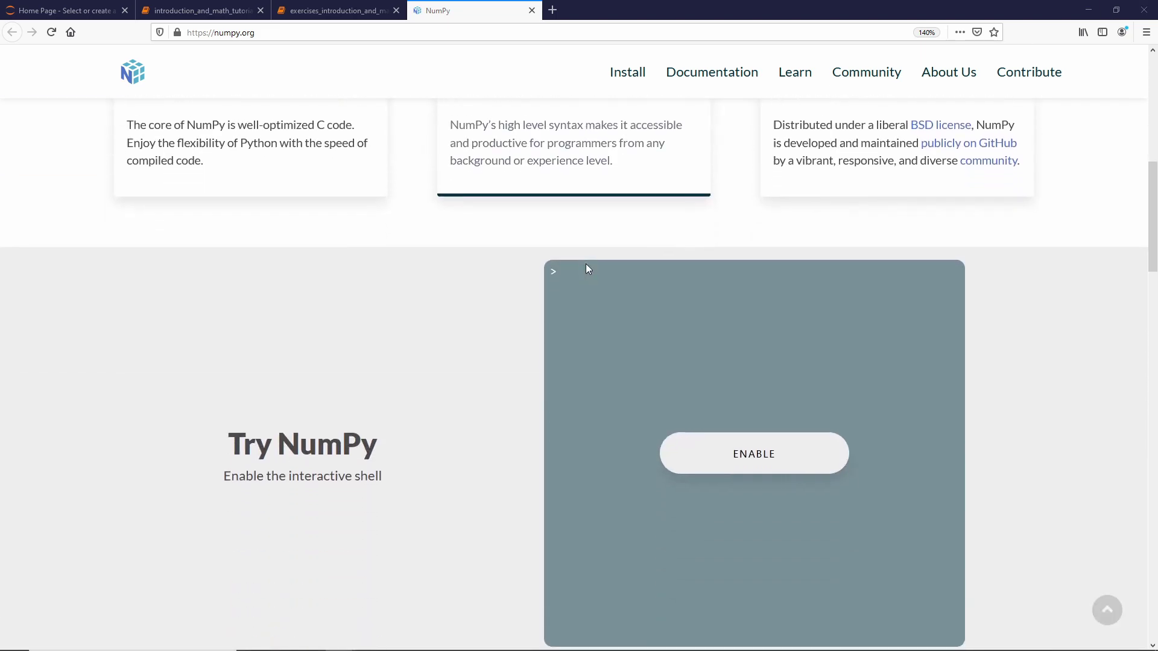
scroll(584, 269, down, 3)
scroll(584, 268, down, 2)
scroll(585, 268, down, 1)
scroll(585, 269, down, 1)
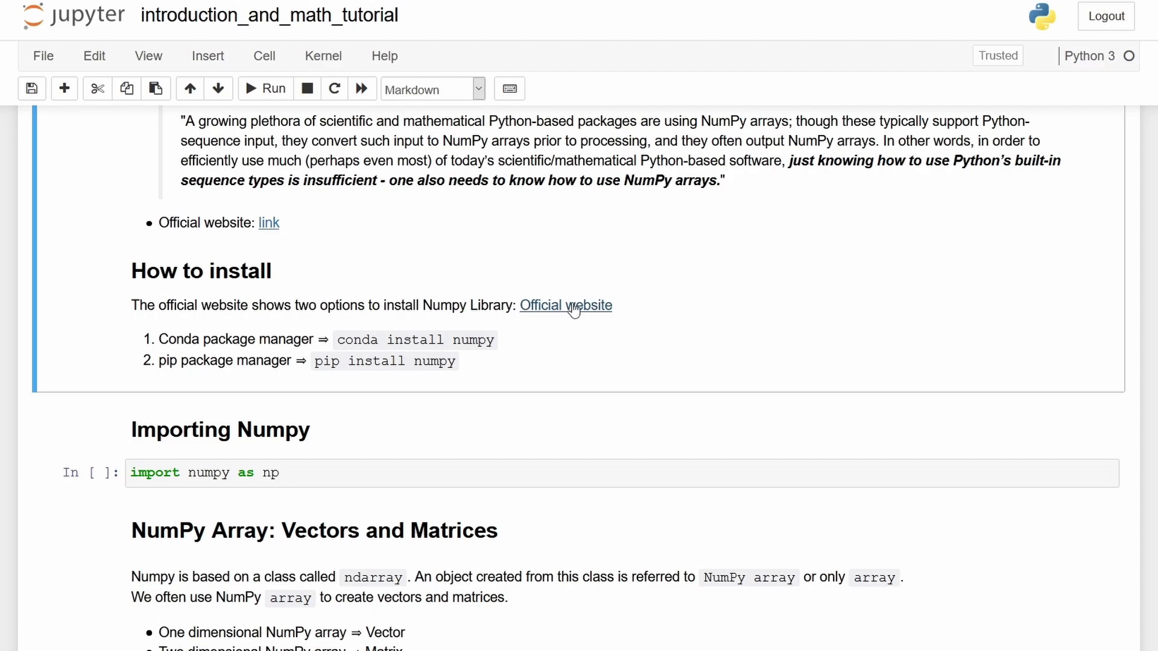
click(573, 309)
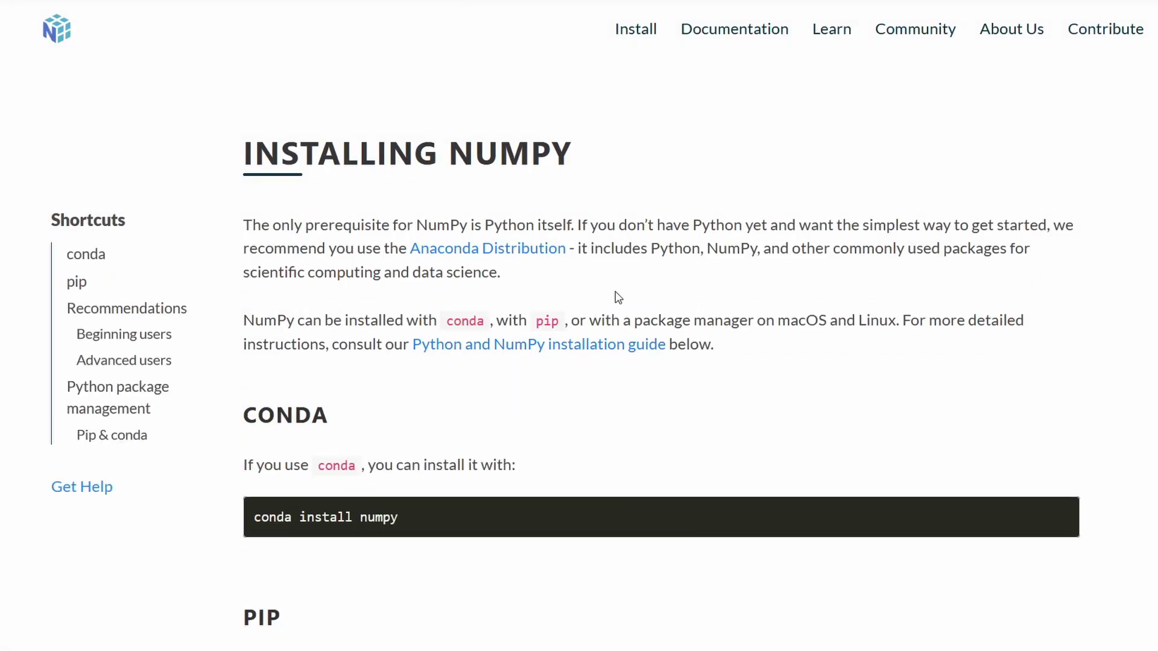
scroll(606, 292, down, 1)
scroll(605, 292, down, 1)
scroll(606, 292, up, 1)
scroll(603, 291, up, 1)
scroll(667, 423, down, 1)
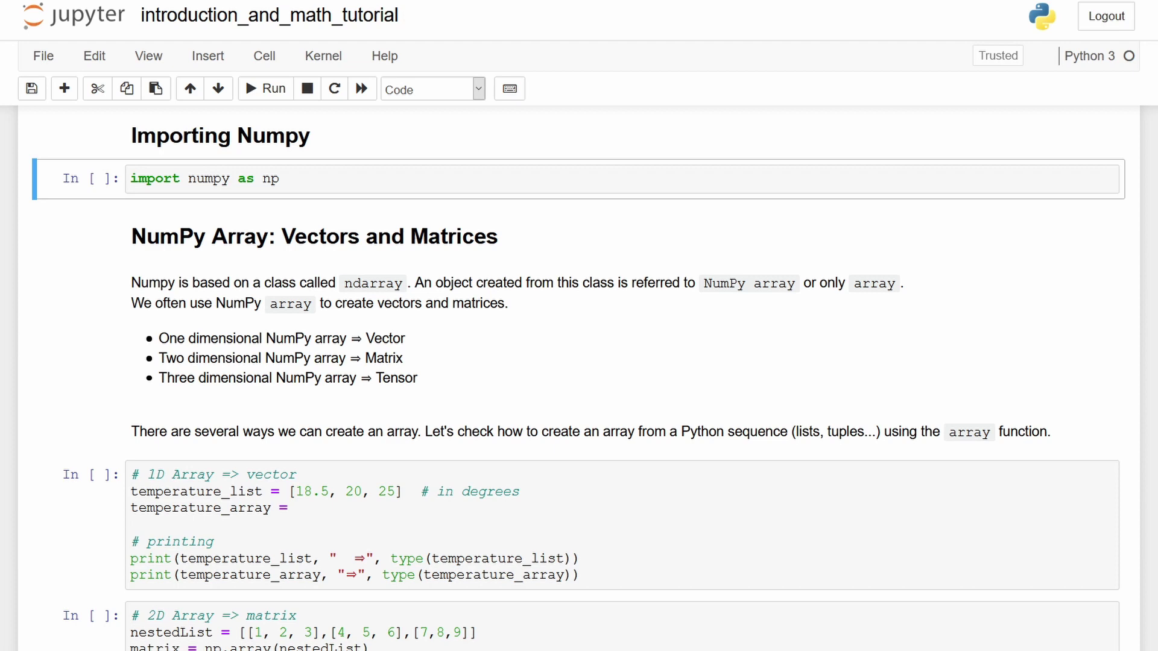
Run the import numpy as np cell as In [1] and save the notebook
click(522, 185)
key(shift+Return)
key(ctrl+s)
Set temperature_array = np.array(temperature_list) and run it, printing list and numpy.ndarray types
click(289, 507)
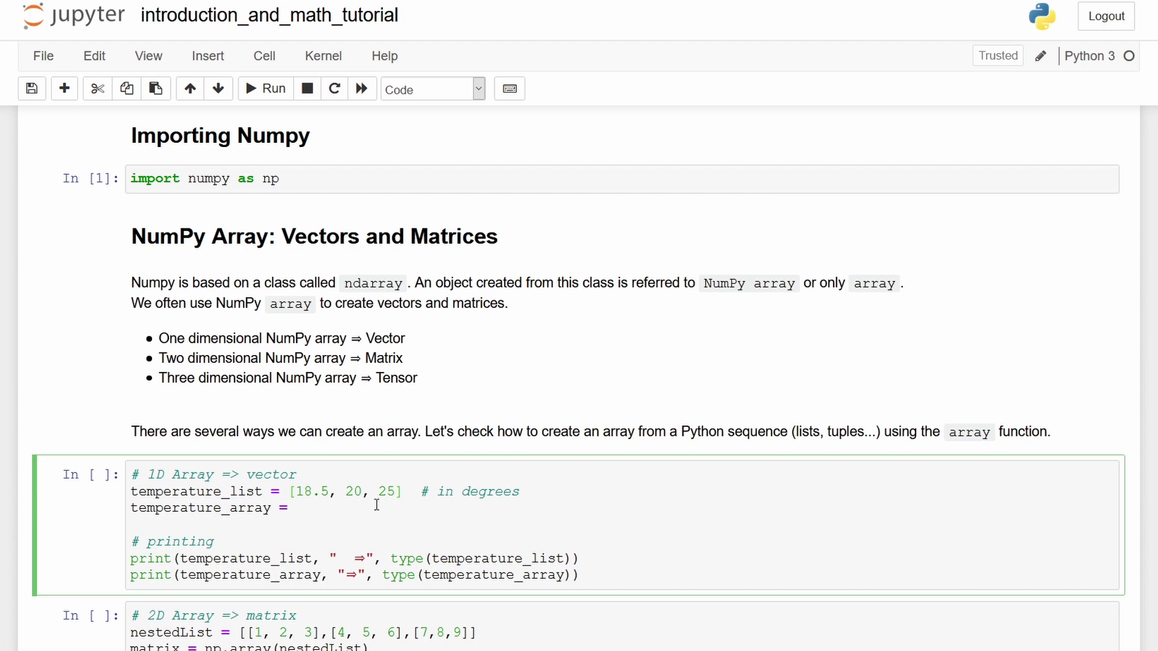
click(323, 507)
text(np.array()
double_click(196, 491)
key(ctrl+c)
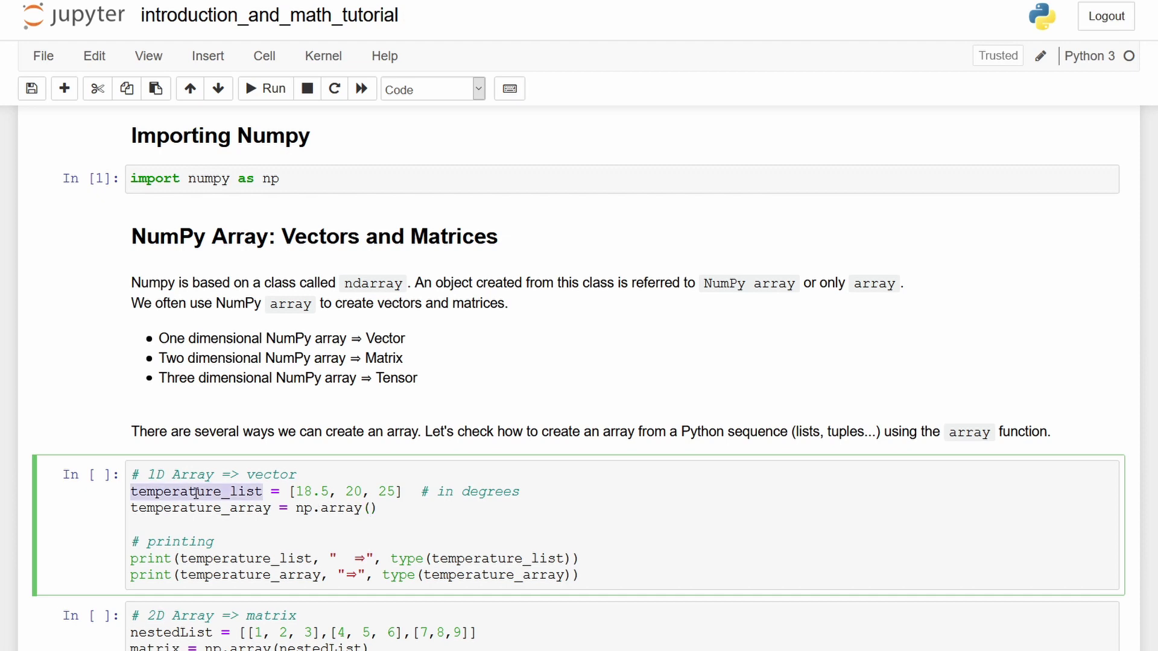
click(373, 507)
key(ctrl+v)
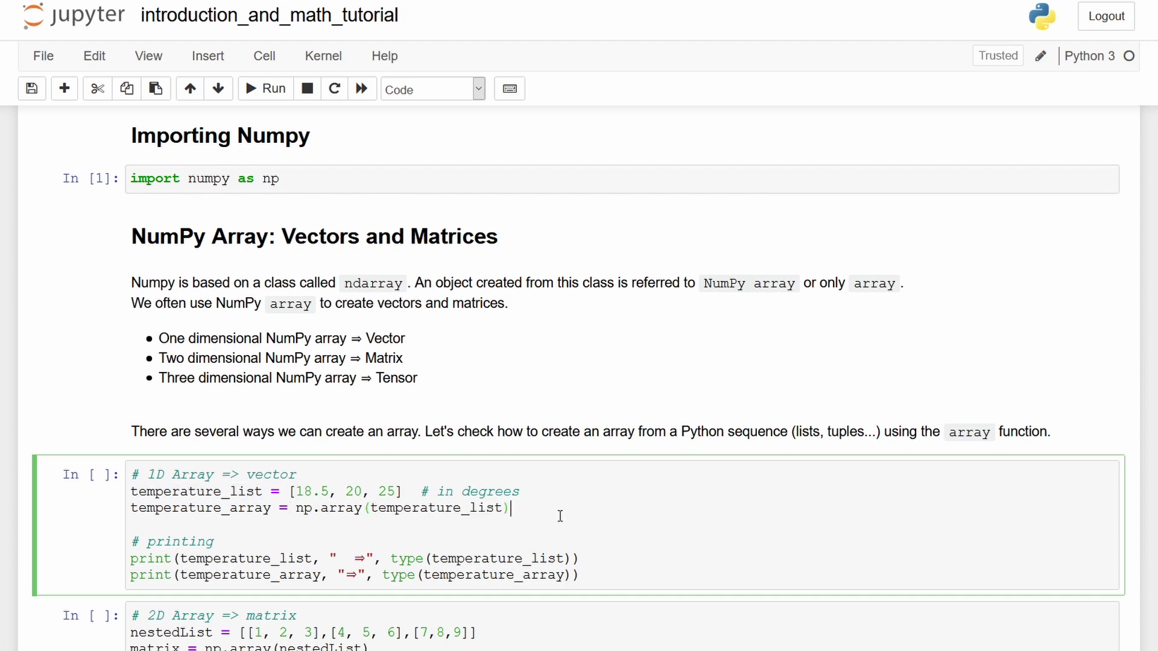
click(689, 557)
key(ctrl+Return)
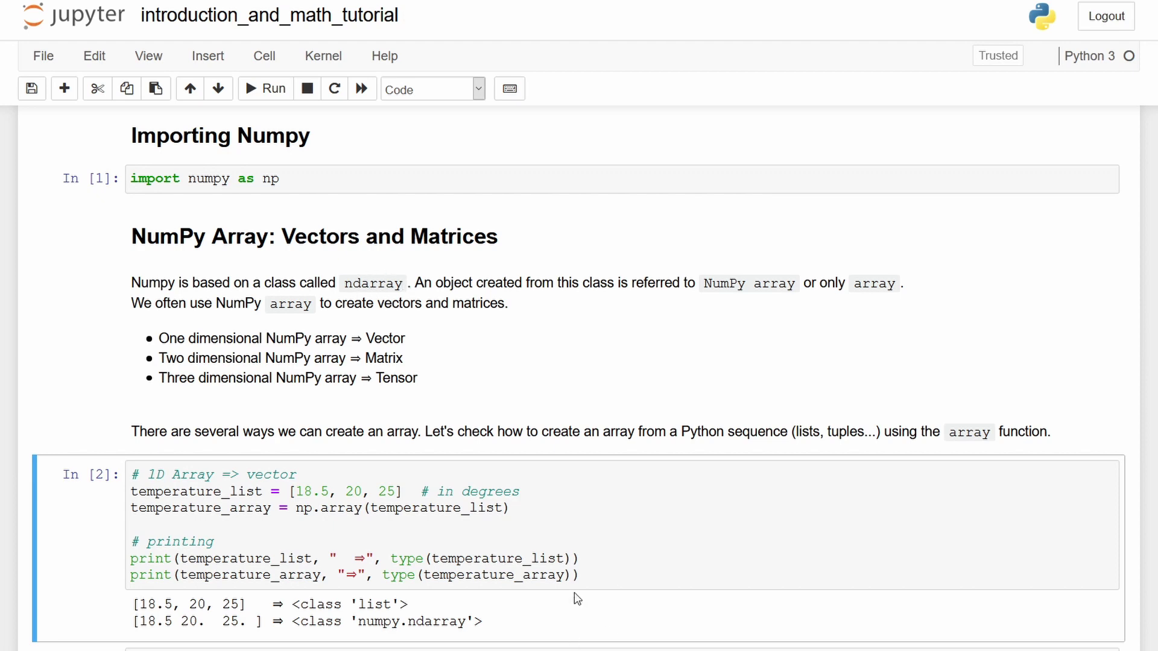
scroll(573, 600, down, 2)
scroll(564, 563, down, 2)
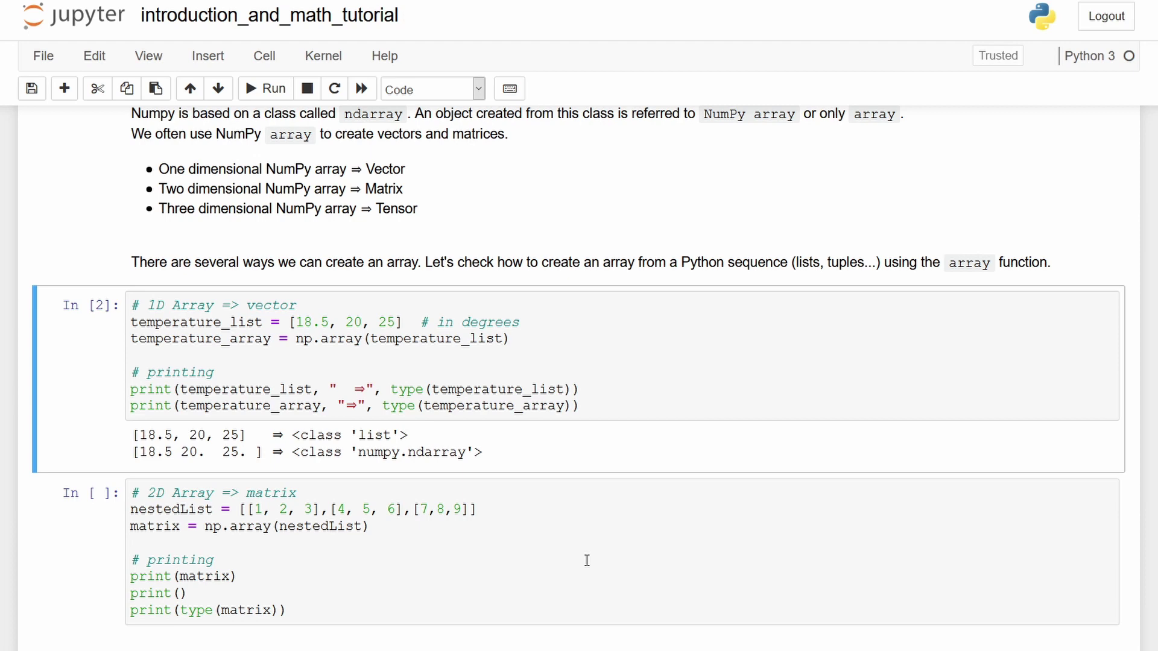
Run the np.array(nestedList) cell as In [3], printing the 3×3 matrix and numpy.ndarray type
click(504, 509)
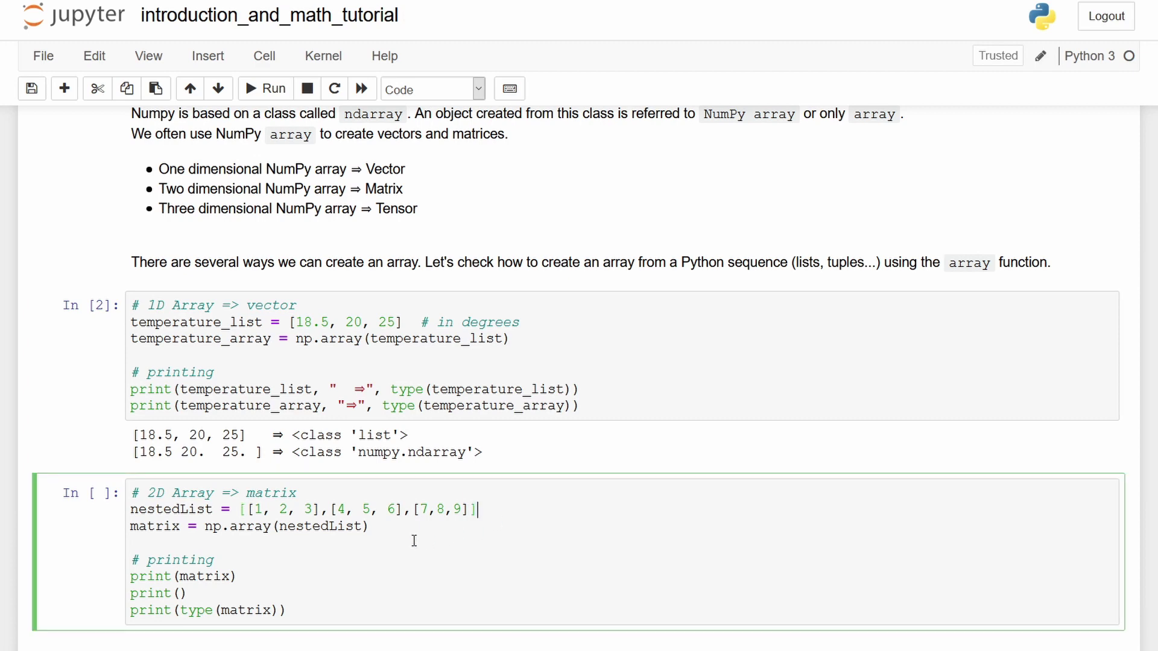
drag(380, 527, 206, 528)
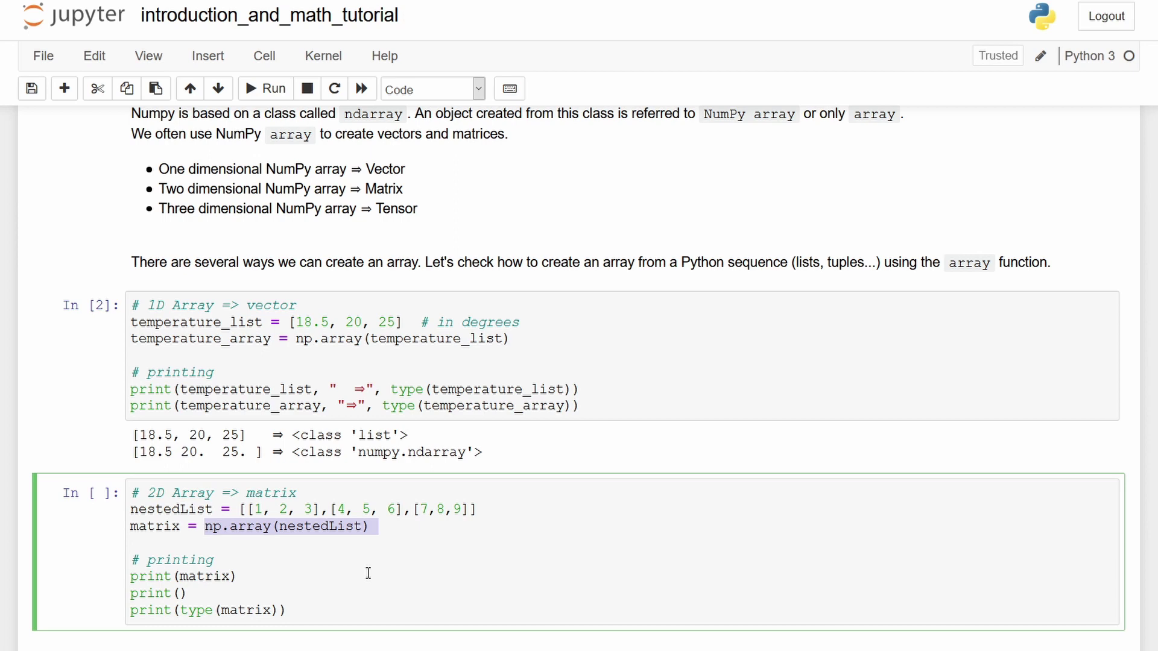
click(179, 527)
click(281, 562)
key(ctrl+Return)
scroll(389, 602, down, 2)
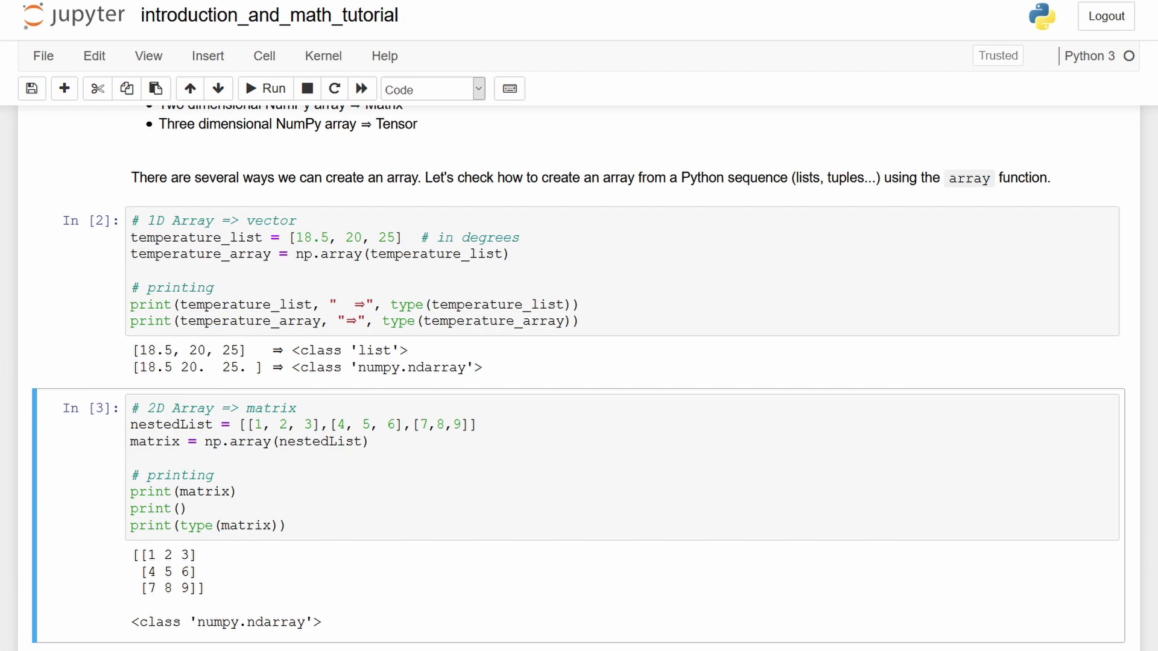
scroll(447, 421, down, 4)
scroll(440, 408, down, 2)
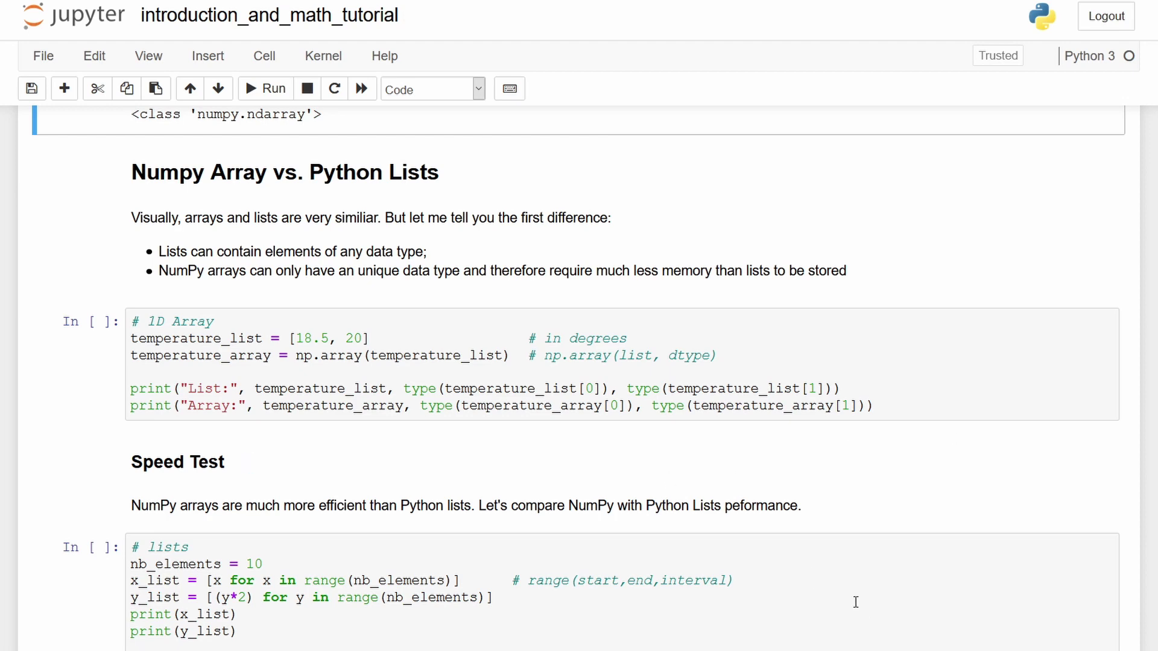
Review temperature_list and its np.array, then run the cell showing float/int versus float64
mouse_move(329, 338)
mouse_down()
mouse_move(302, 338)
mouse_move(362, 339)
mouse_up()
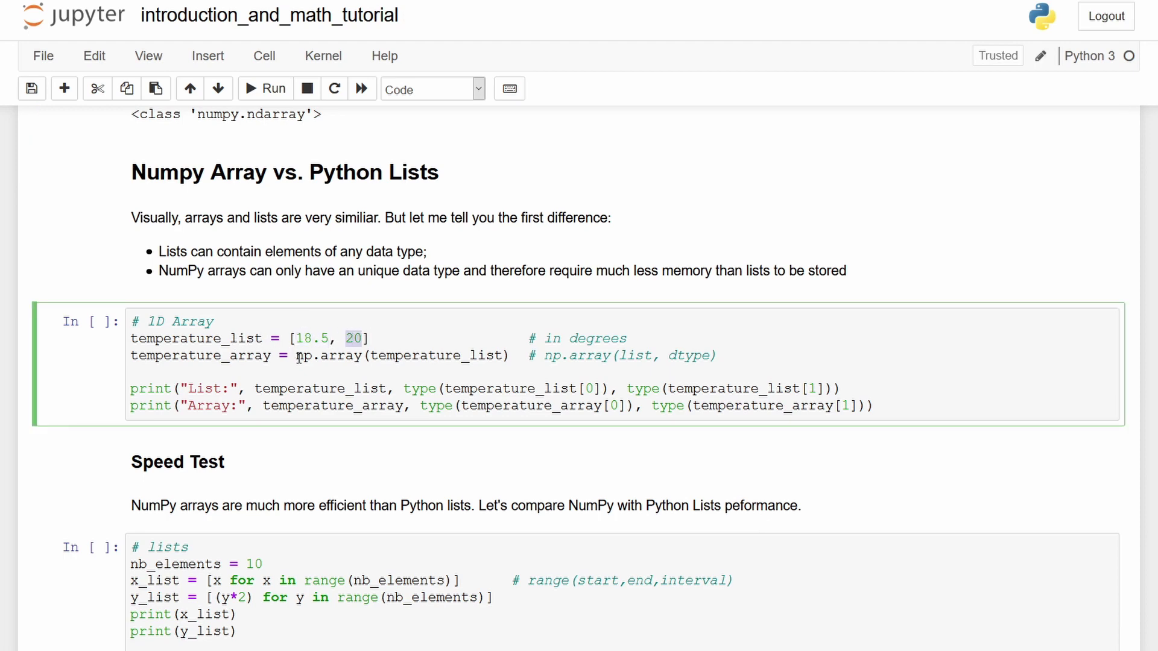
drag(296, 355, 366, 355)
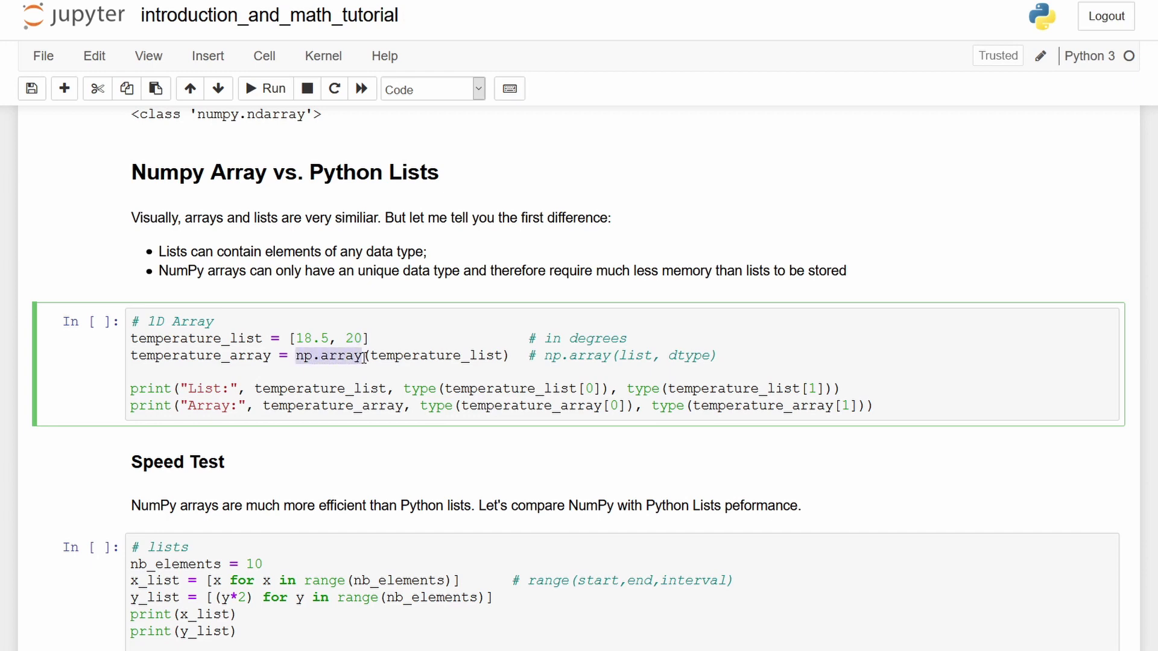
double_click(400, 355)
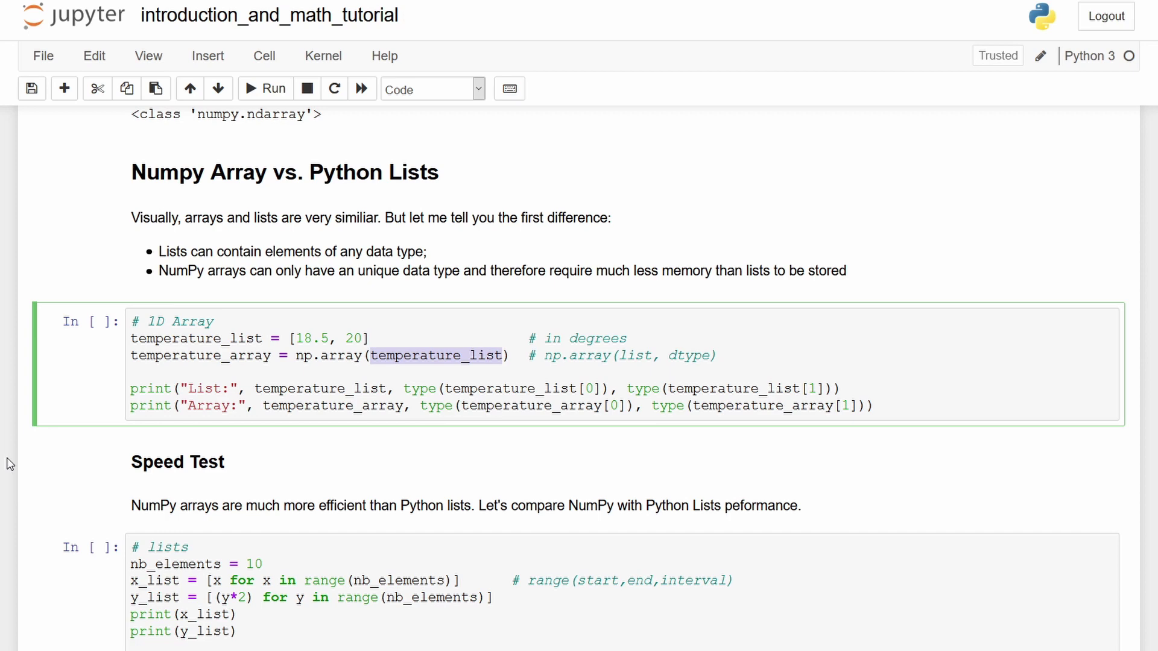
click(908, 388)
key(ctrl+Return)
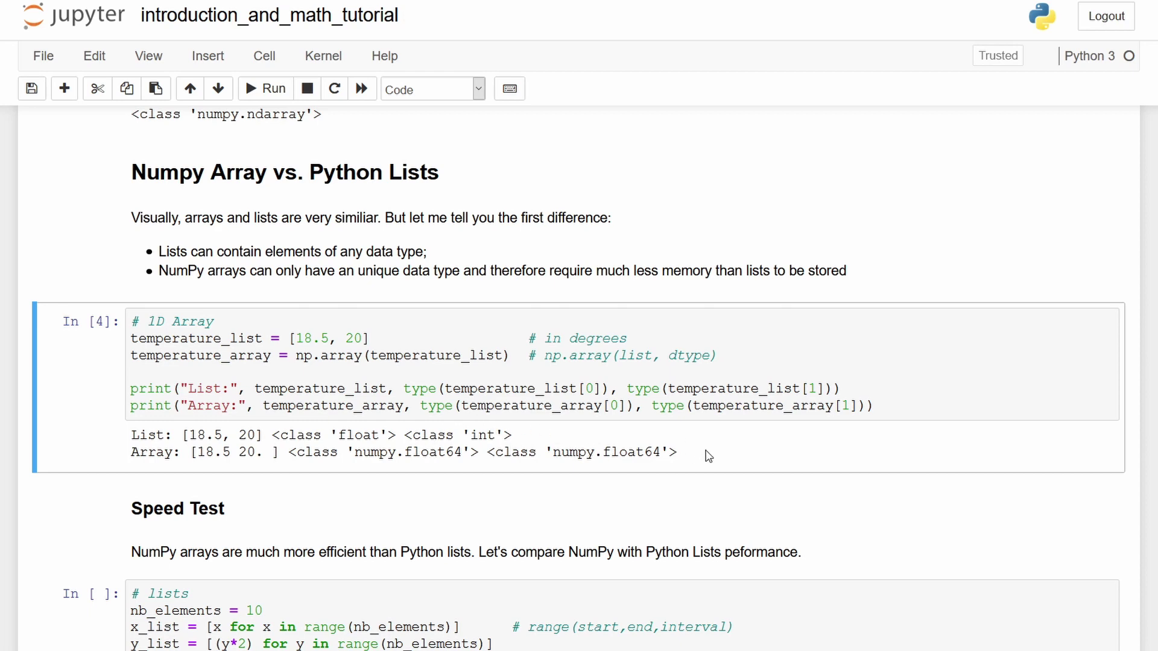
Run the comparison cell with dtype=int, showing the array elements as numpy.int32
drag(295, 356, 365, 357)
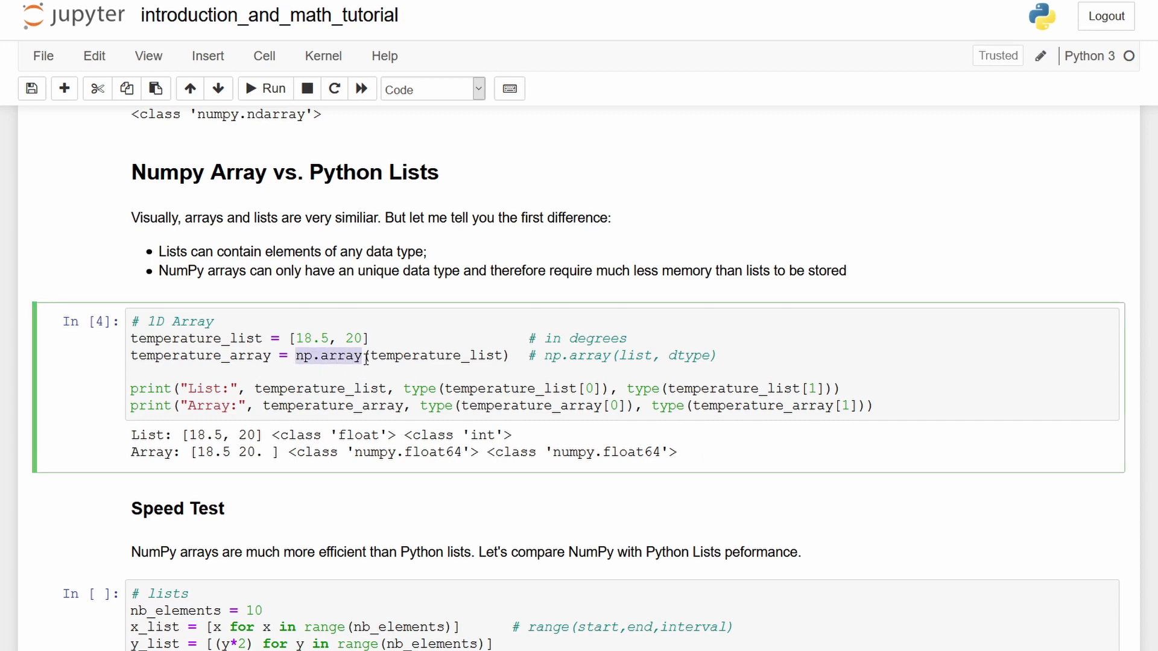
click(505, 355)
text(, dtype)
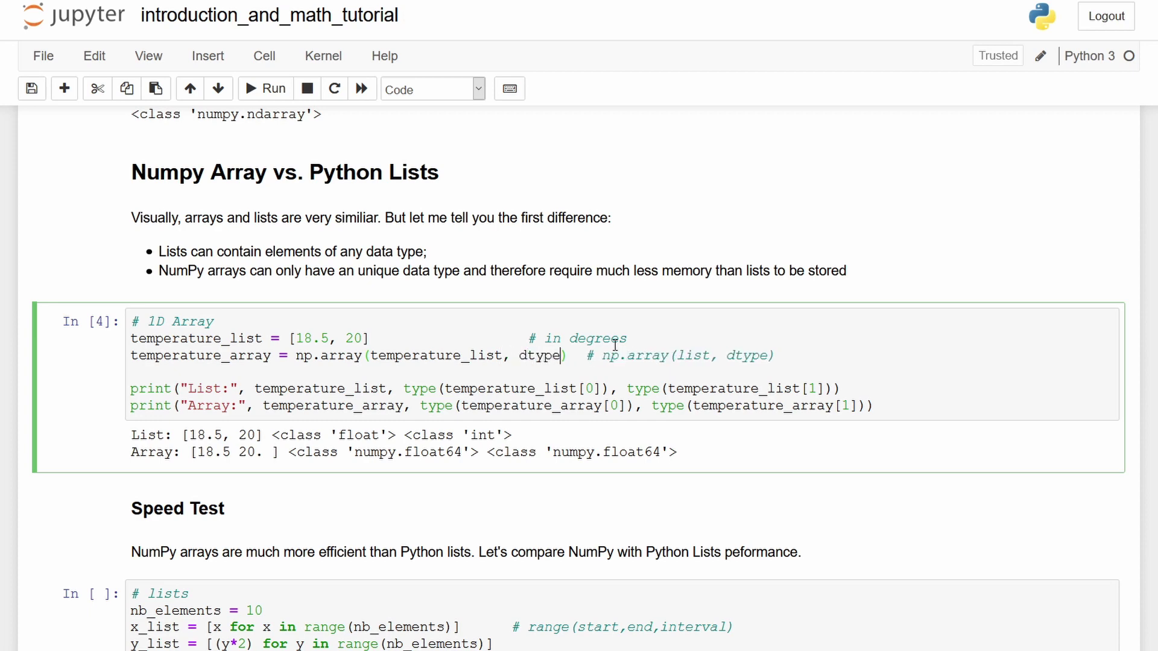
text(=)
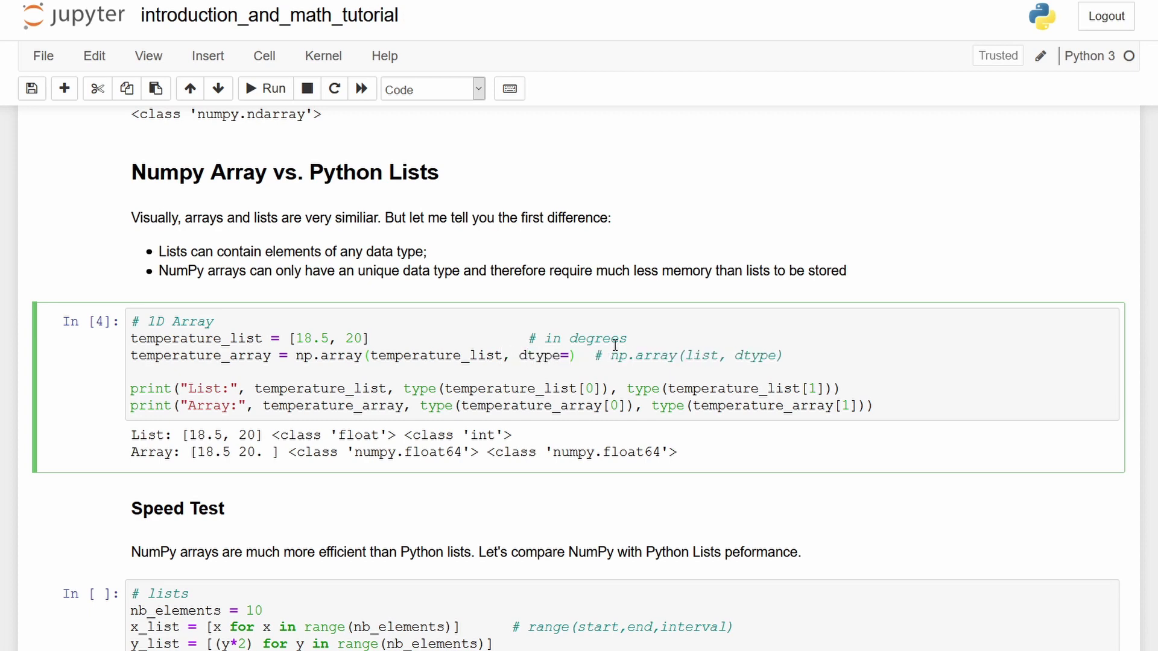
text(int)
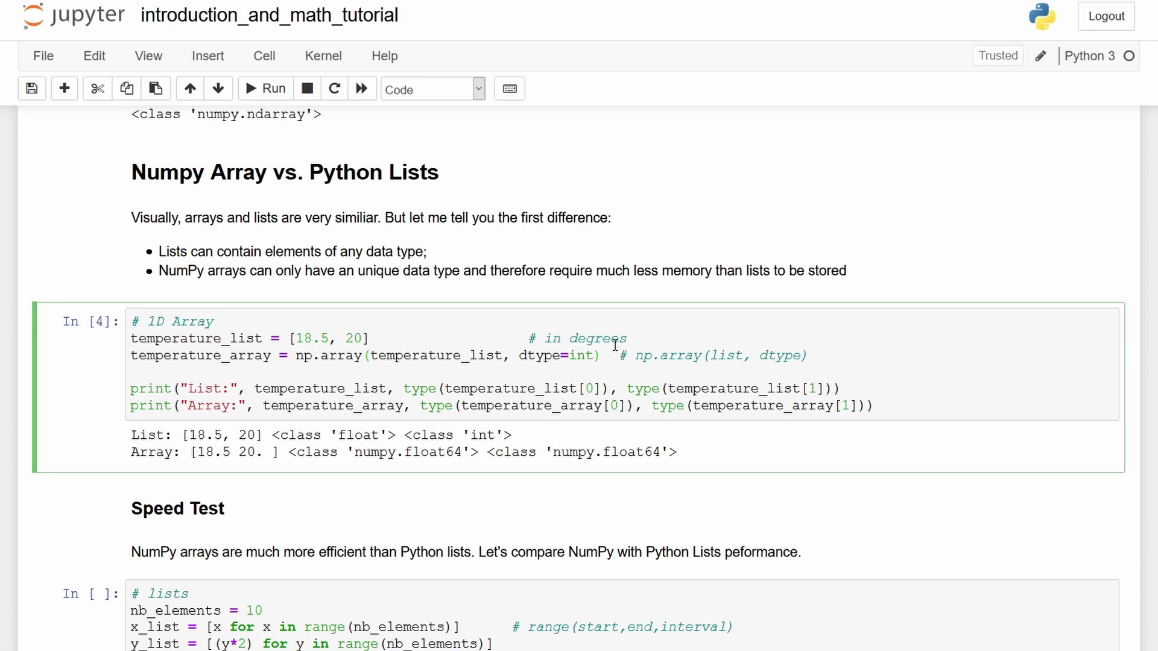
key(ctrl+Return)
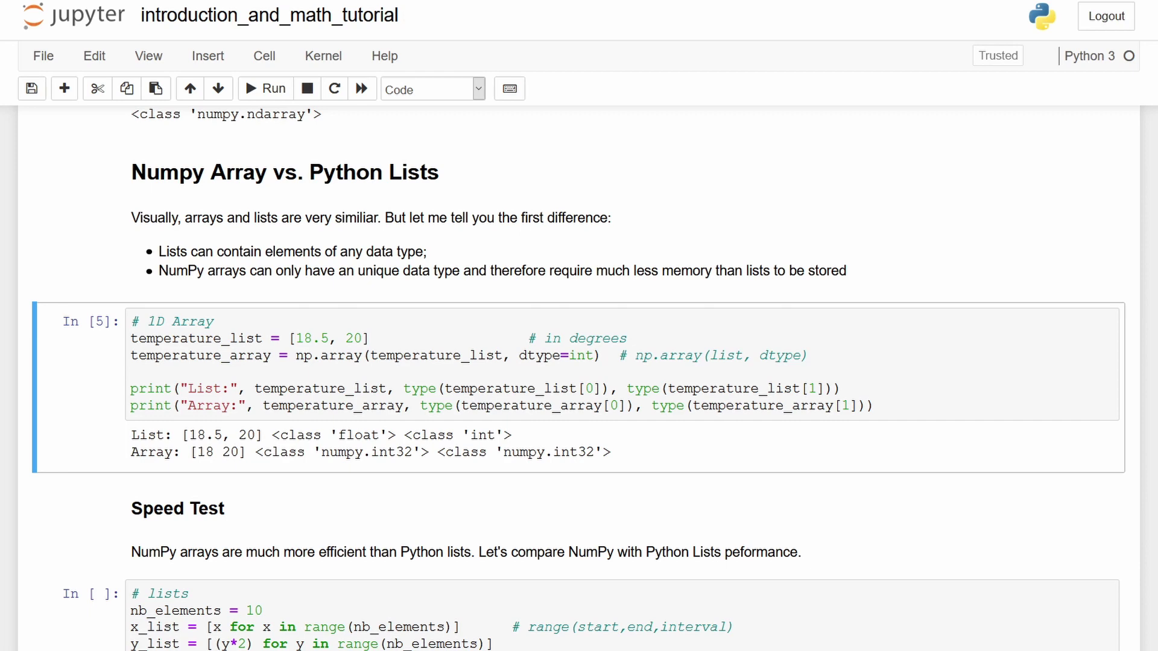
Delete the dtype=int argument and rerun as In [6], showing numpy.float64 elements
drag(295, 355, 353, 356)
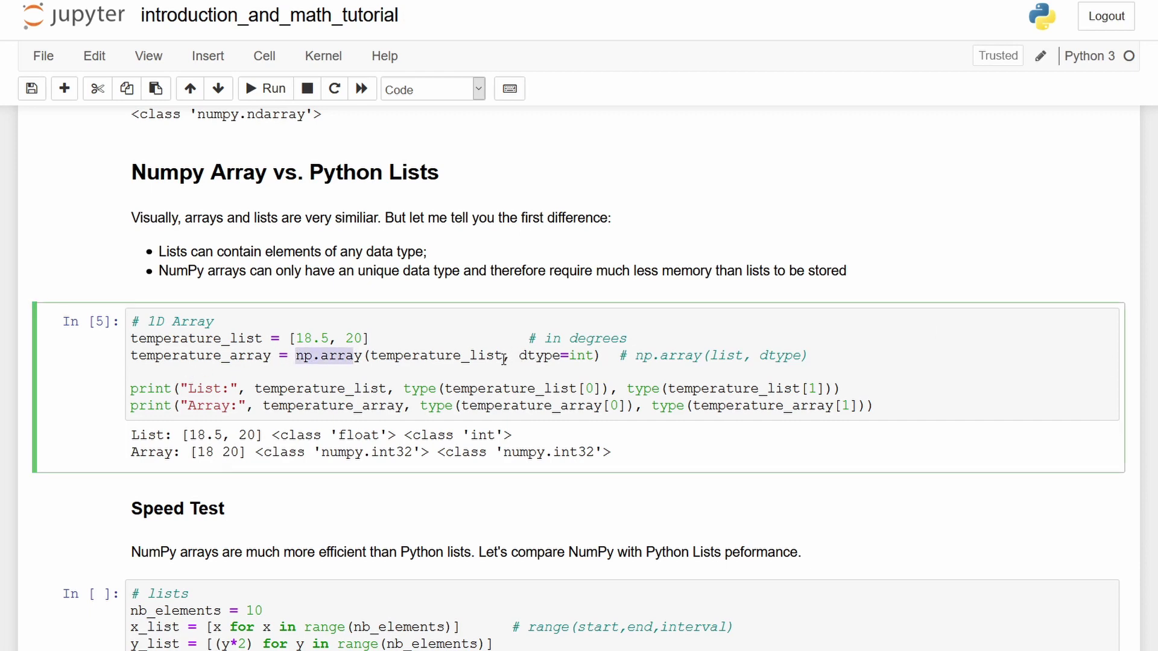
drag(503, 355, 591, 359)
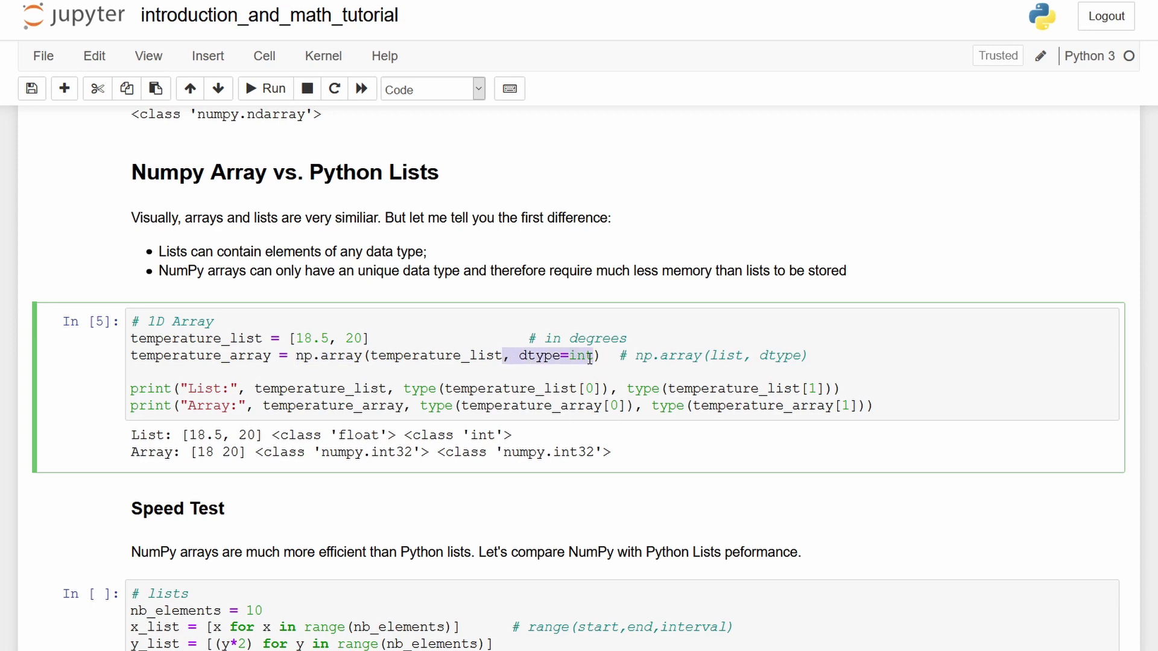
key(BackSpace)
key(ctrl+Return)
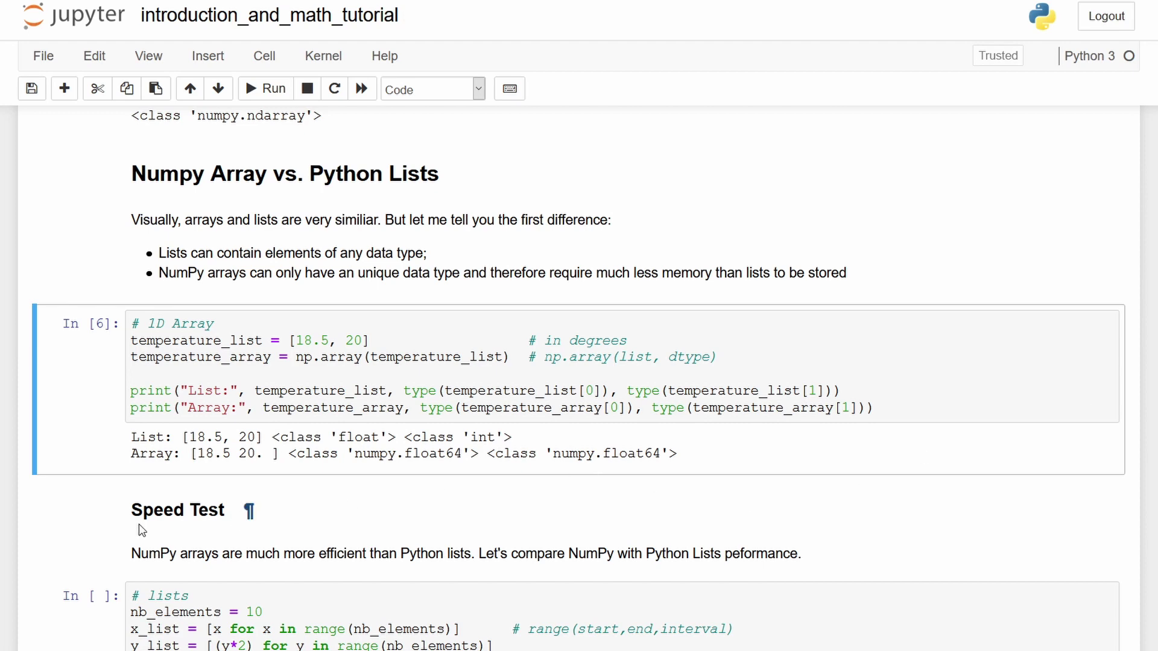
Add a code cell under the Speed Test intro with x = [1,2,3], y = [2,4,6], print(x+y)
click(147, 568)
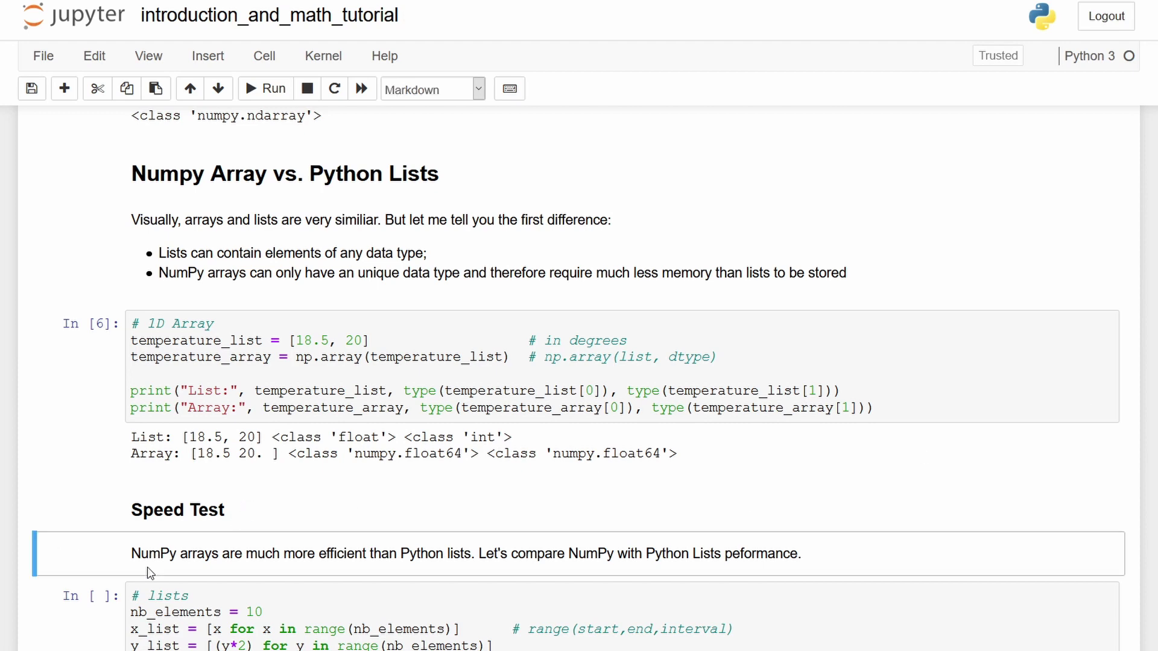
key(b)
scroll(184, 417, down, 3)
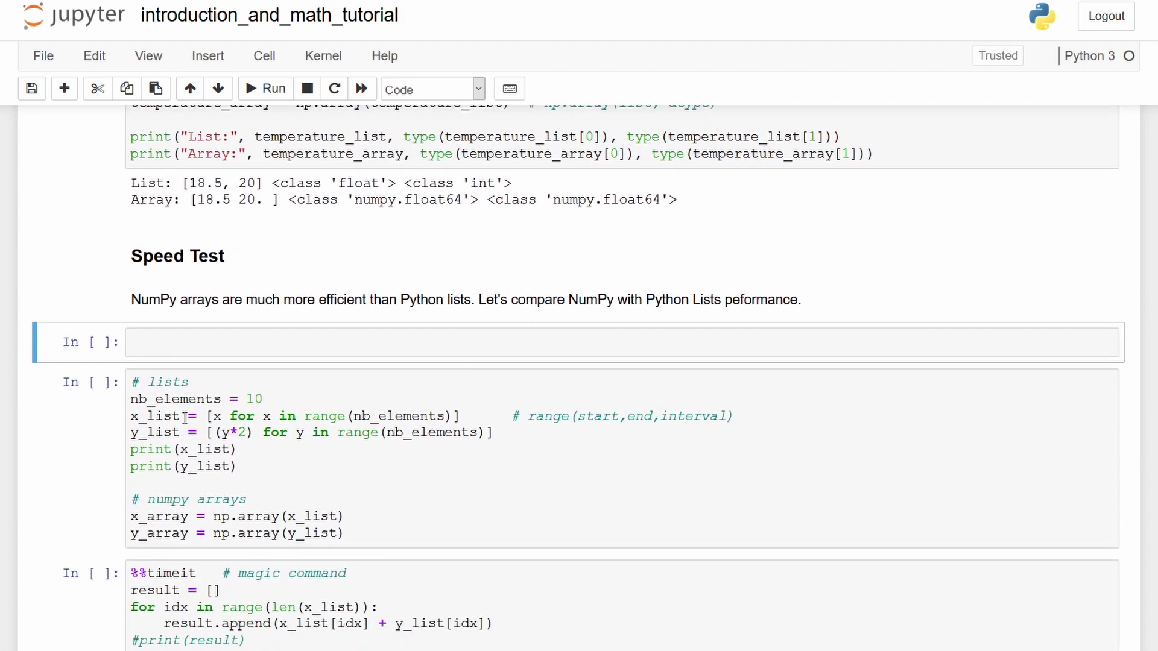
click(177, 348)
text(x = [1,2,3])
key(Return)
text(y = [)
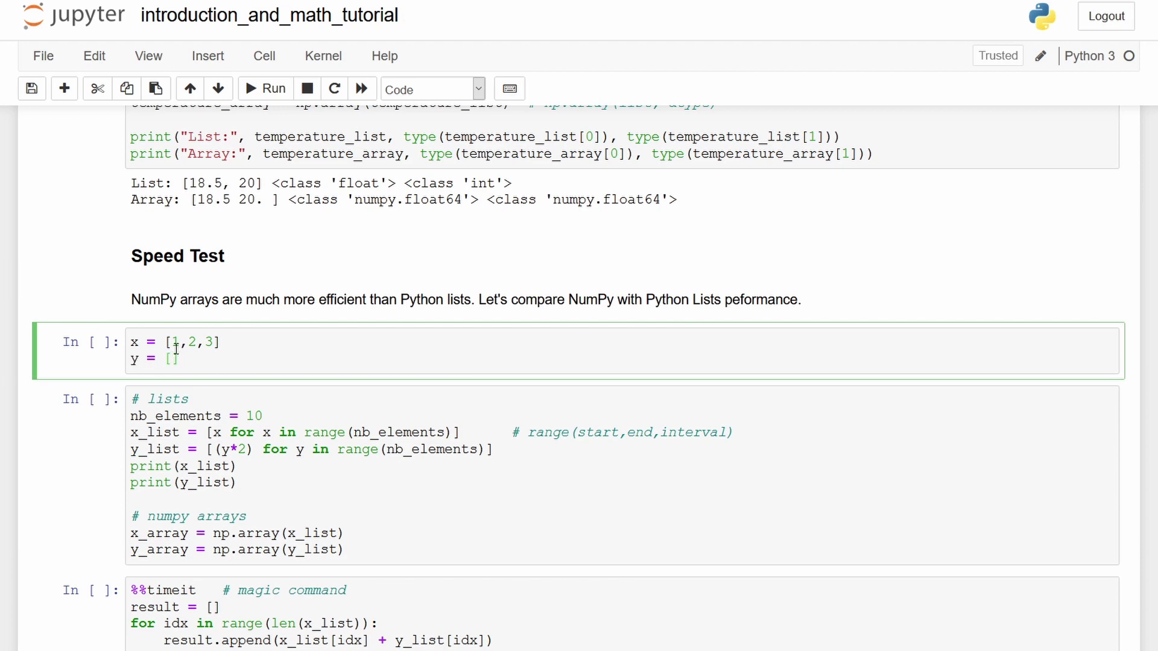
text(2,4,6])
key(Return)
text(print())
key(Left)
text(x+y)
click(279, 376)
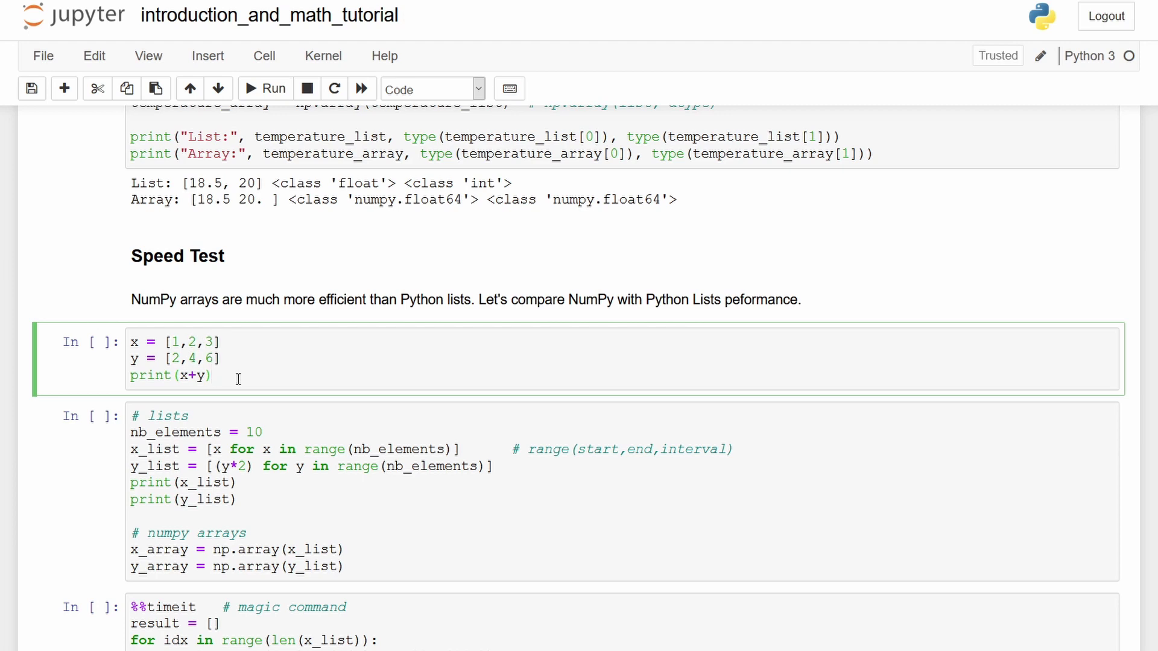
key(ctrl+Return)
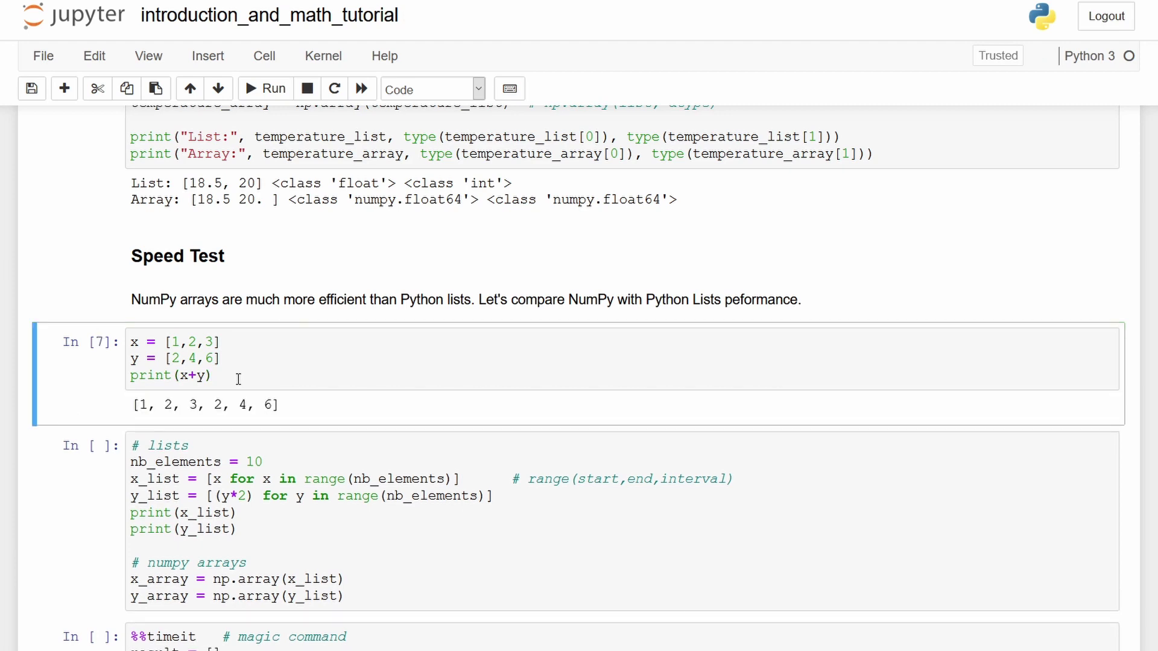
drag(199, 406, 140, 405)
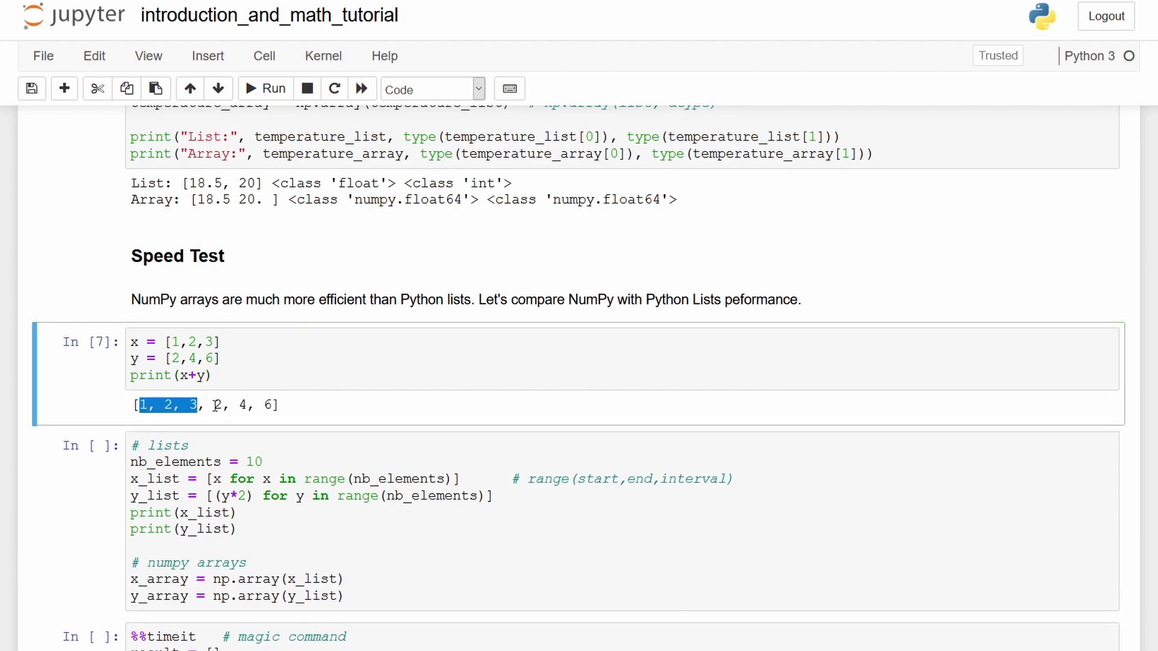
drag(215, 405, 277, 405)
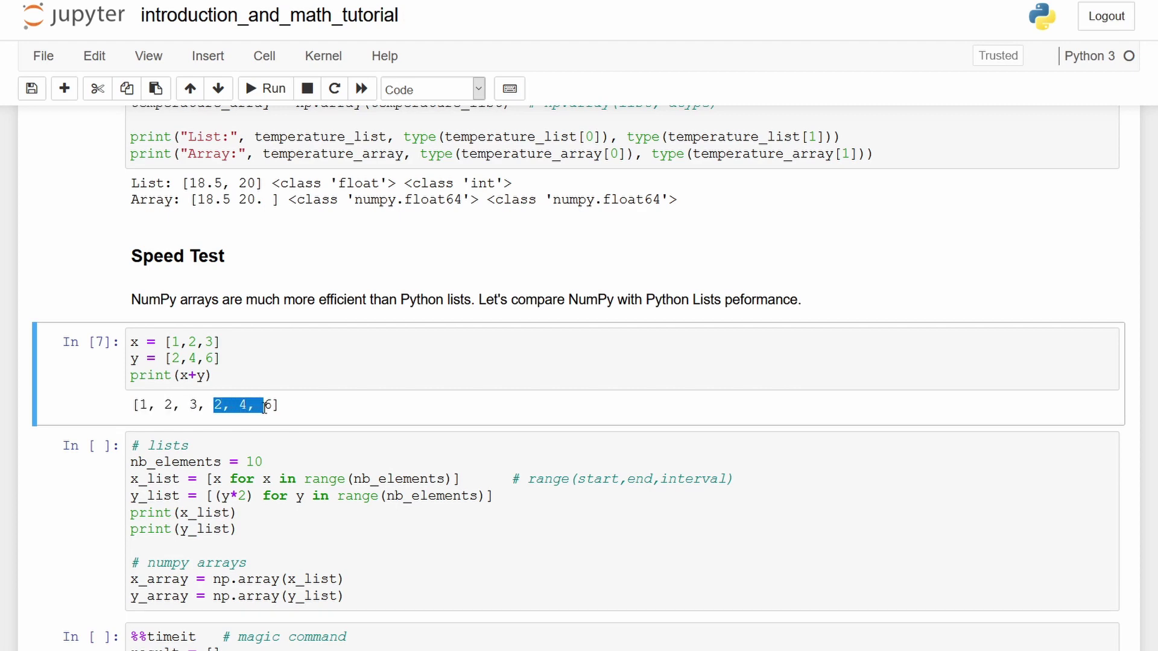
click(306, 411)
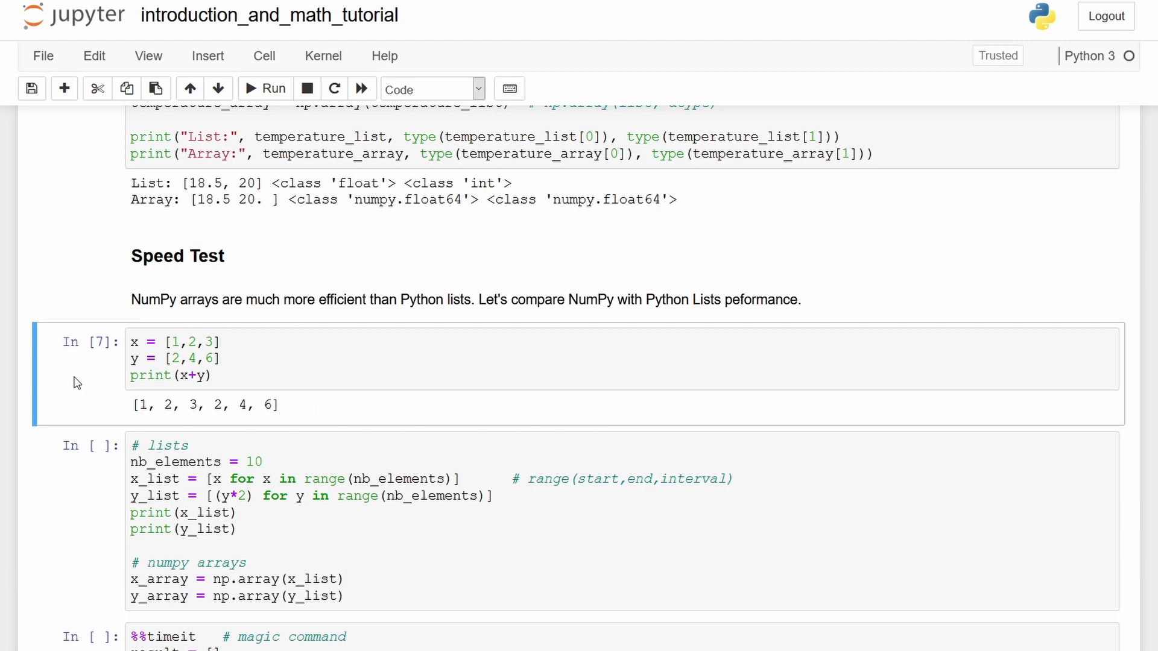
Delete the x+y test cell and go over the x_list comprehension in the lists cell
key(d)
key(d)
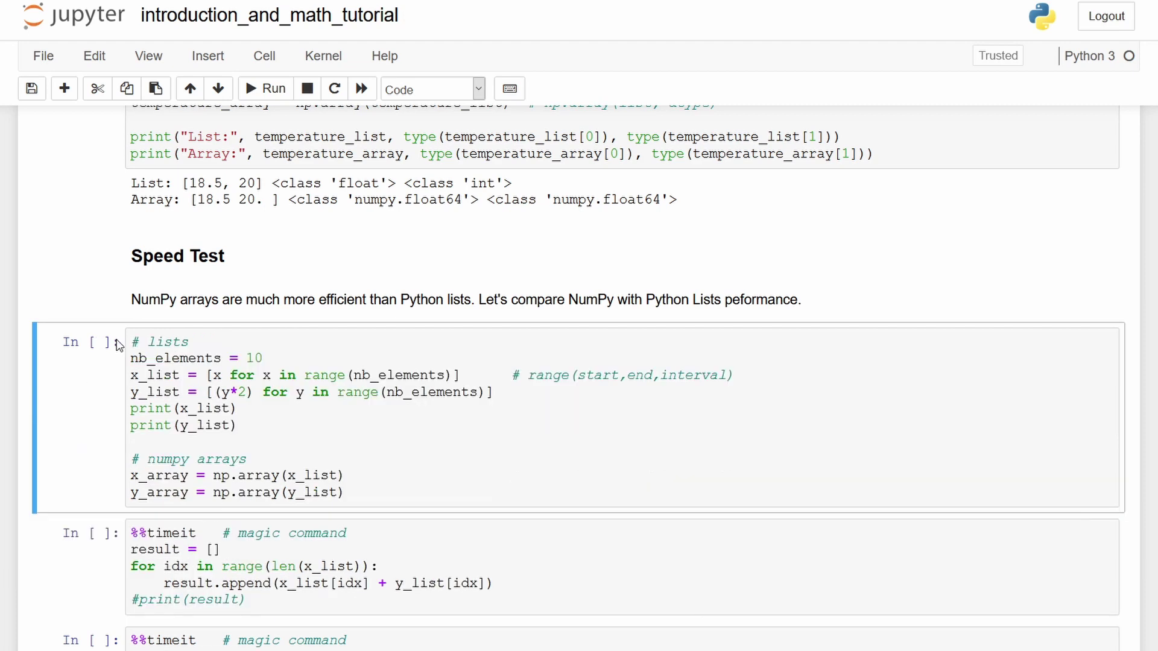
scroll(207, 330, down, 2)
scroll(207, 330, up, 1)
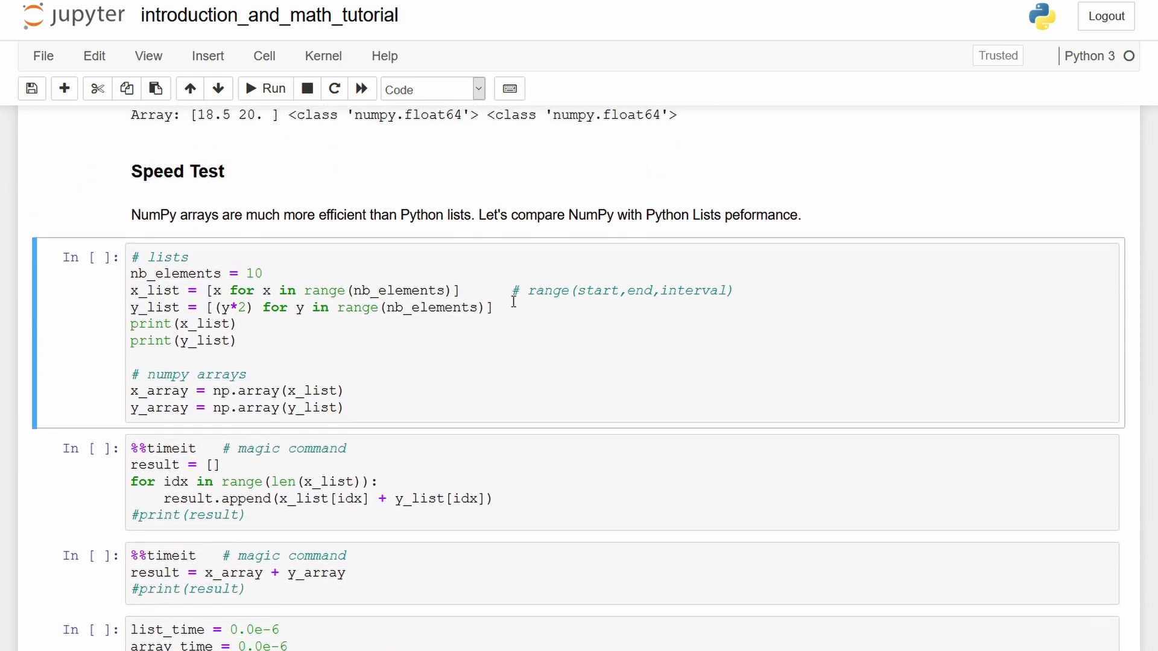
click(387, 338)
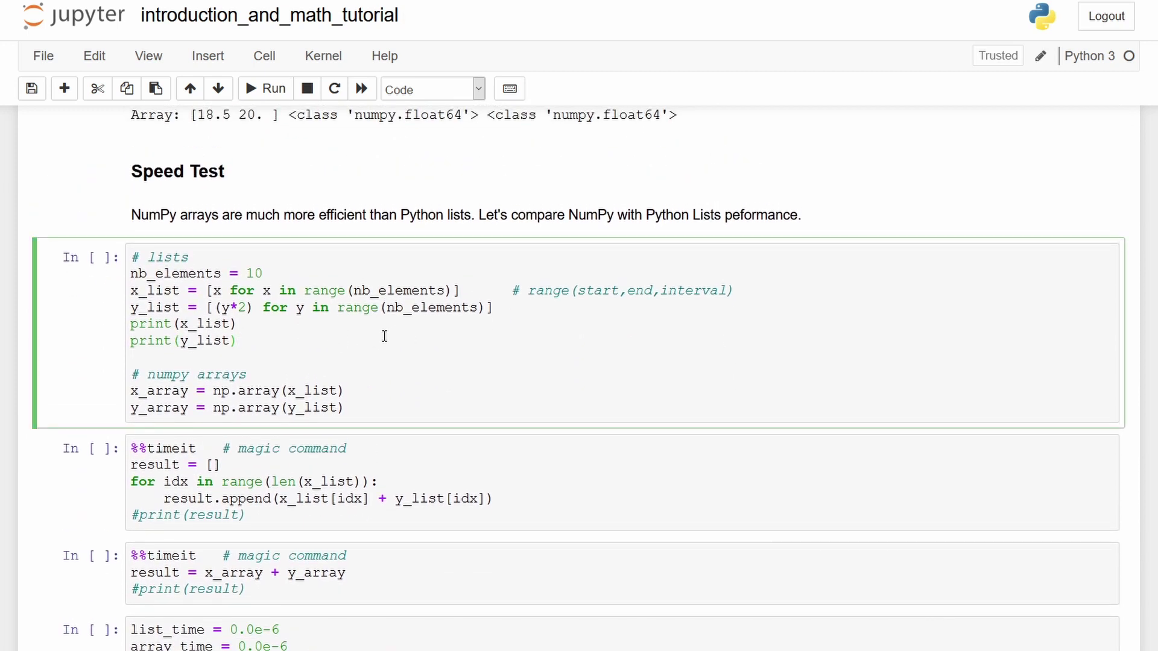
click(462, 291)
drag(462, 290, 208, 291)
click(250, 344)
Review x_array = np.array(x_list) and run the cell as In [8], printing both lists
drag(213, 390, 280, 391)
double_click(308, 391)
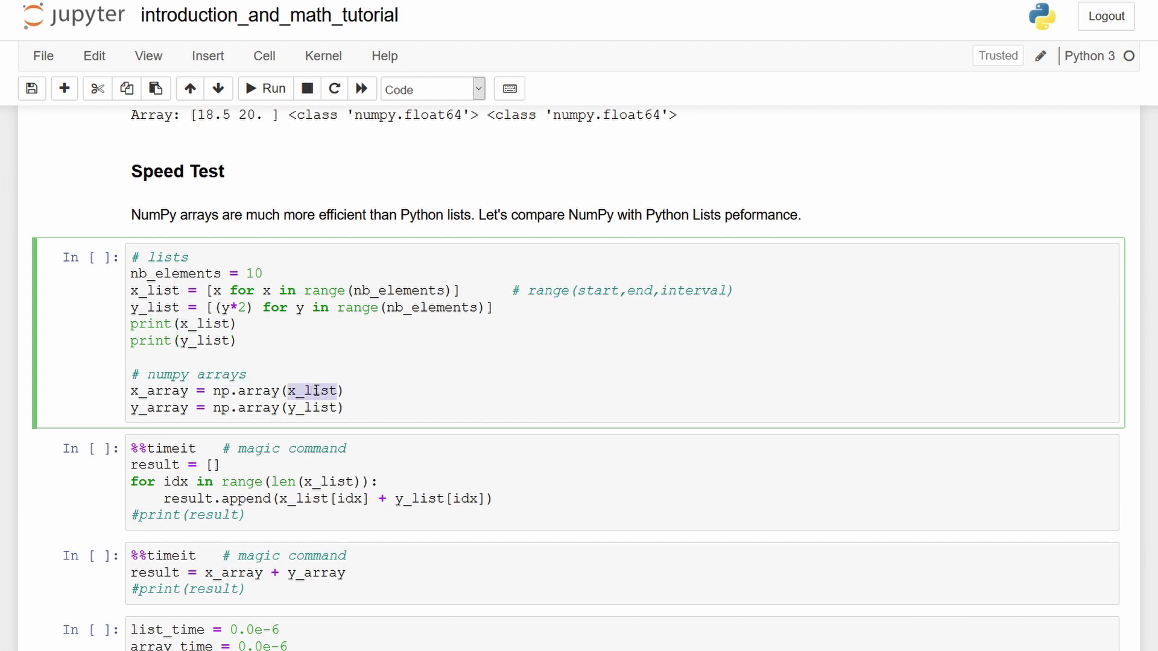
click(372, 390)
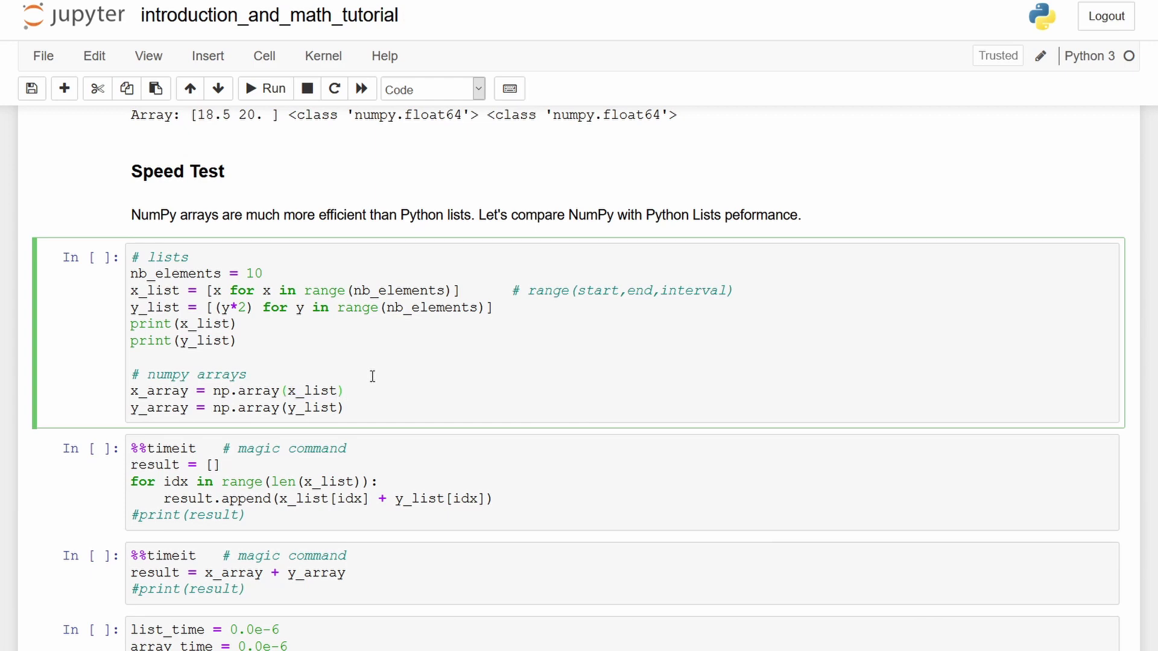
key(ctrl+Return)
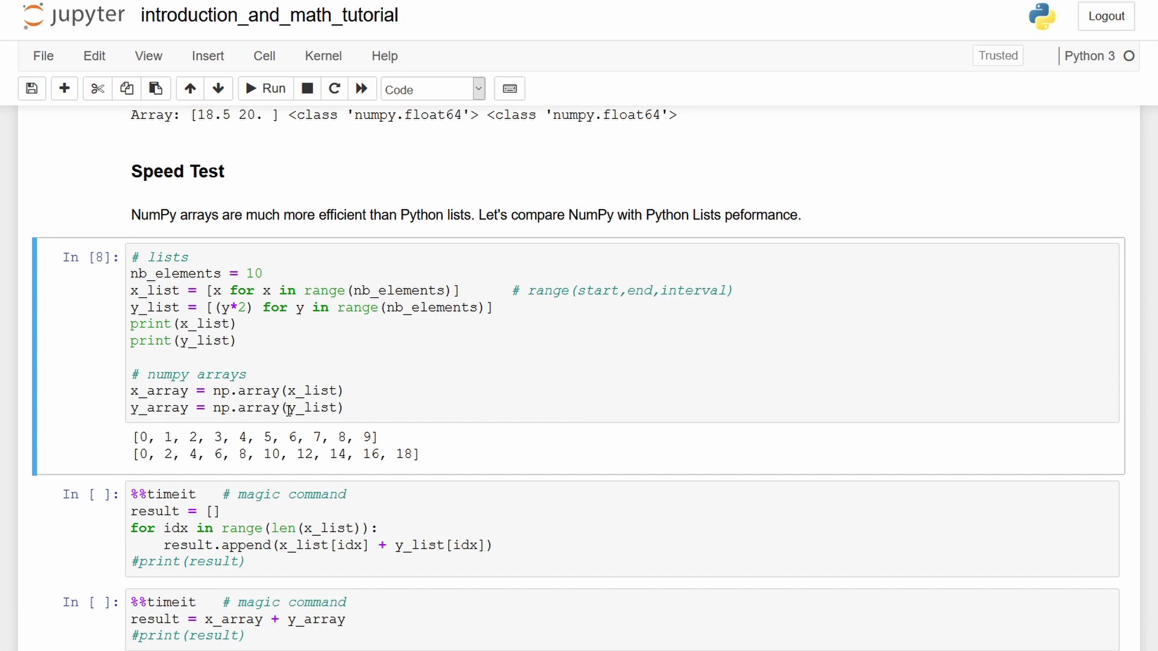
Comment out %%timeit, uncomment print(result), and run the loop cell, printing [0, 3, … 27]
click(132, 493)
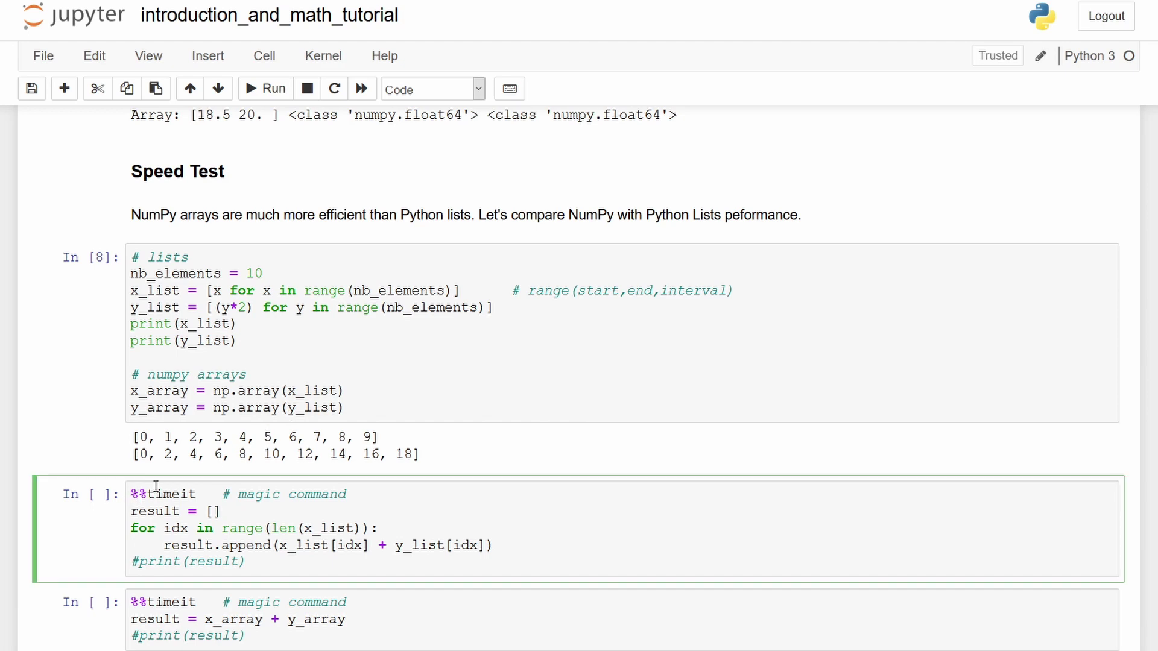
text(#)
key(Down)
key(Down)
key(Down)
key(Down)
key(BackSpace)
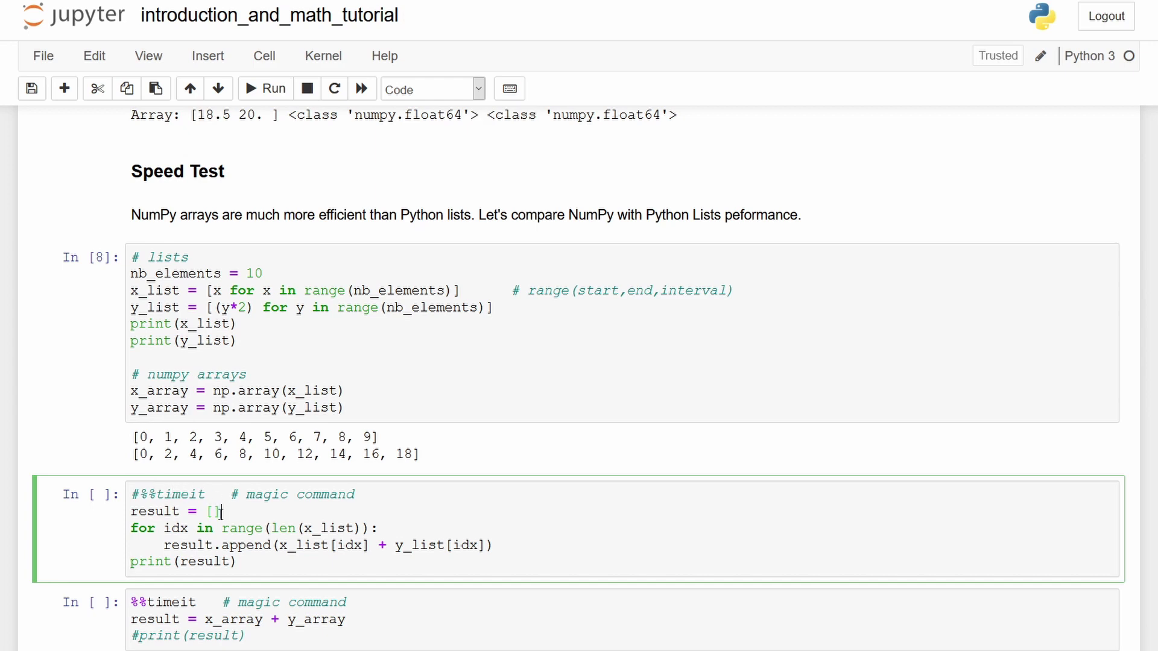
drag(224, 512, 130, 512)
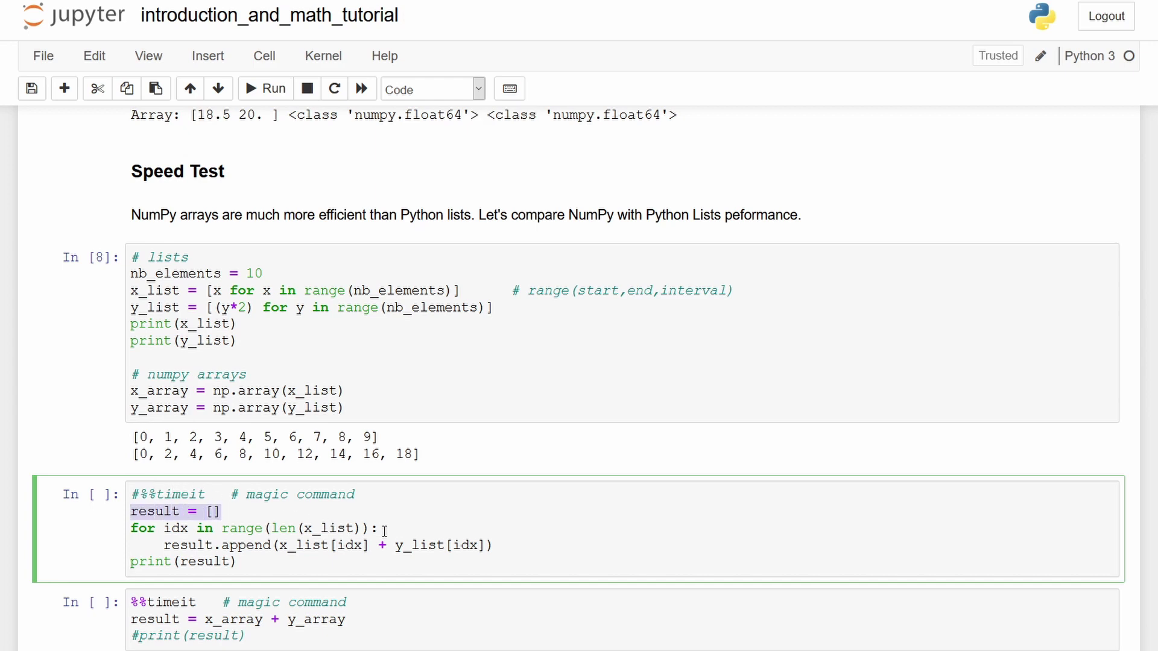
drag(380, 528, 133, 528)
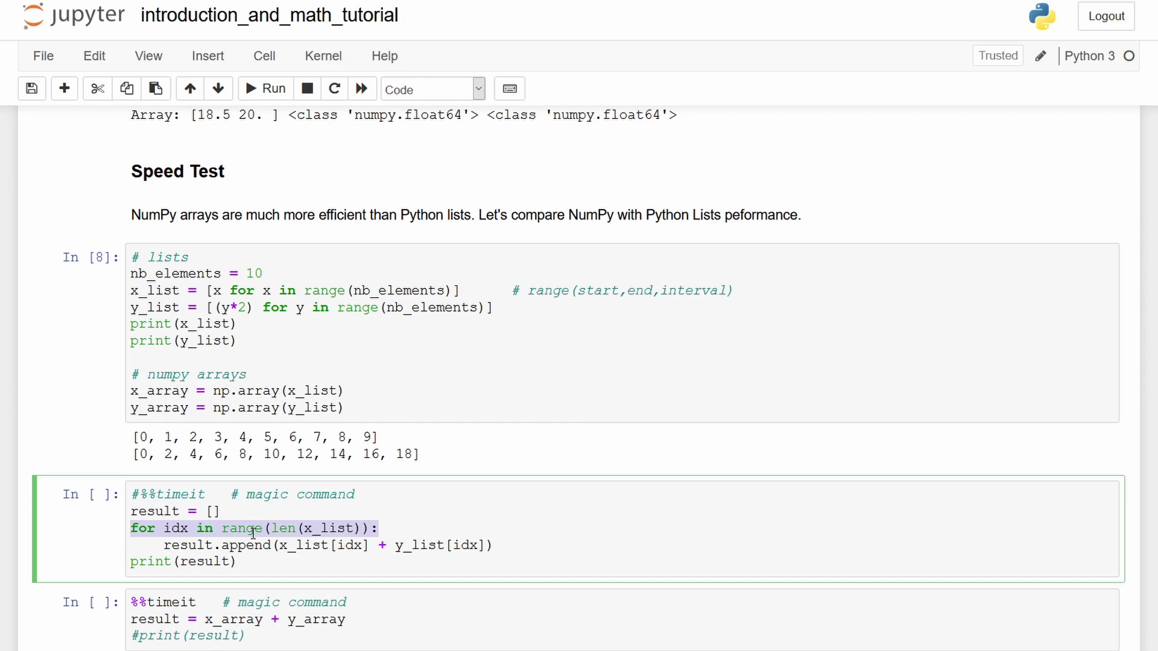
drag(280, 545, 486, 547)
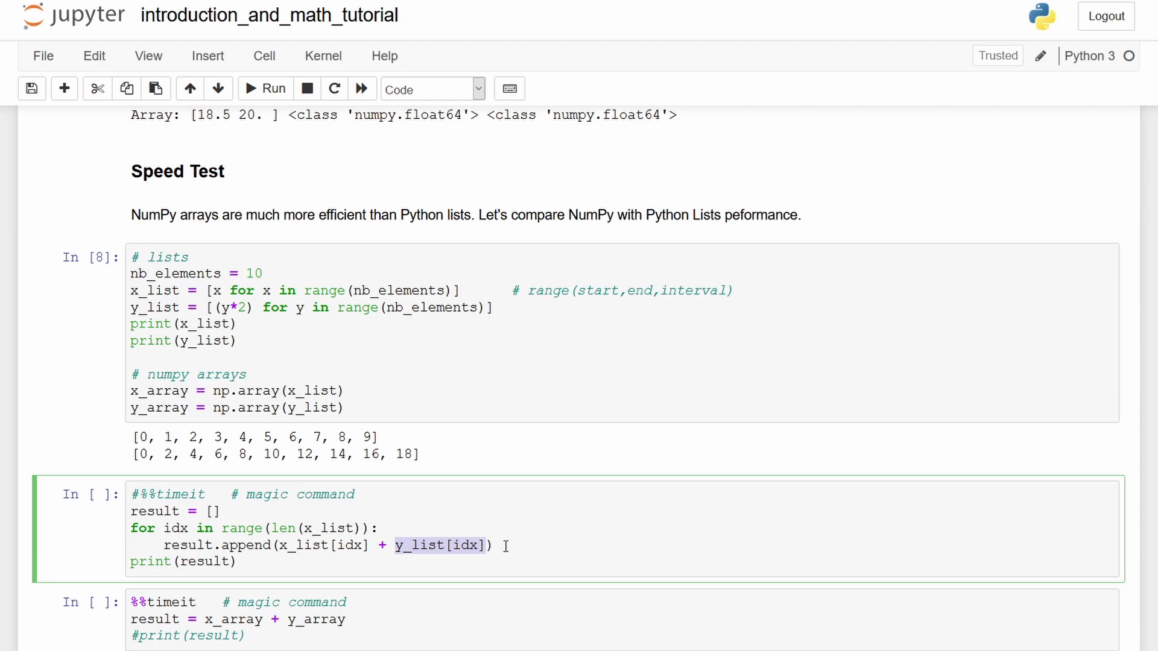
click(350, 556)
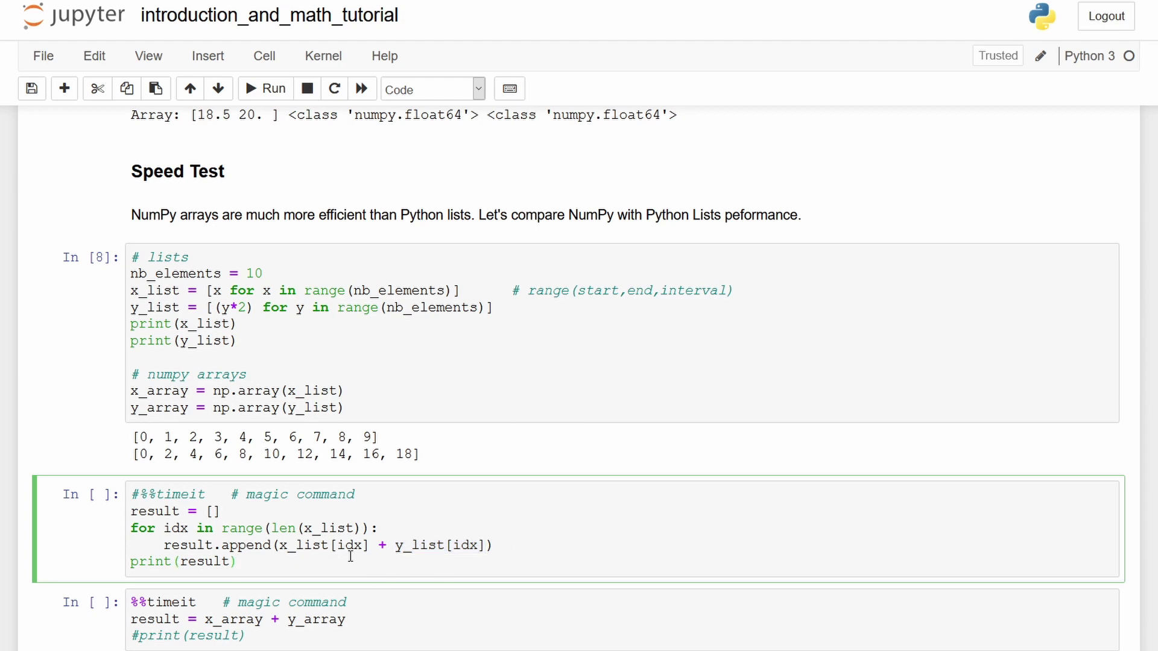
key(ctrl+Return)
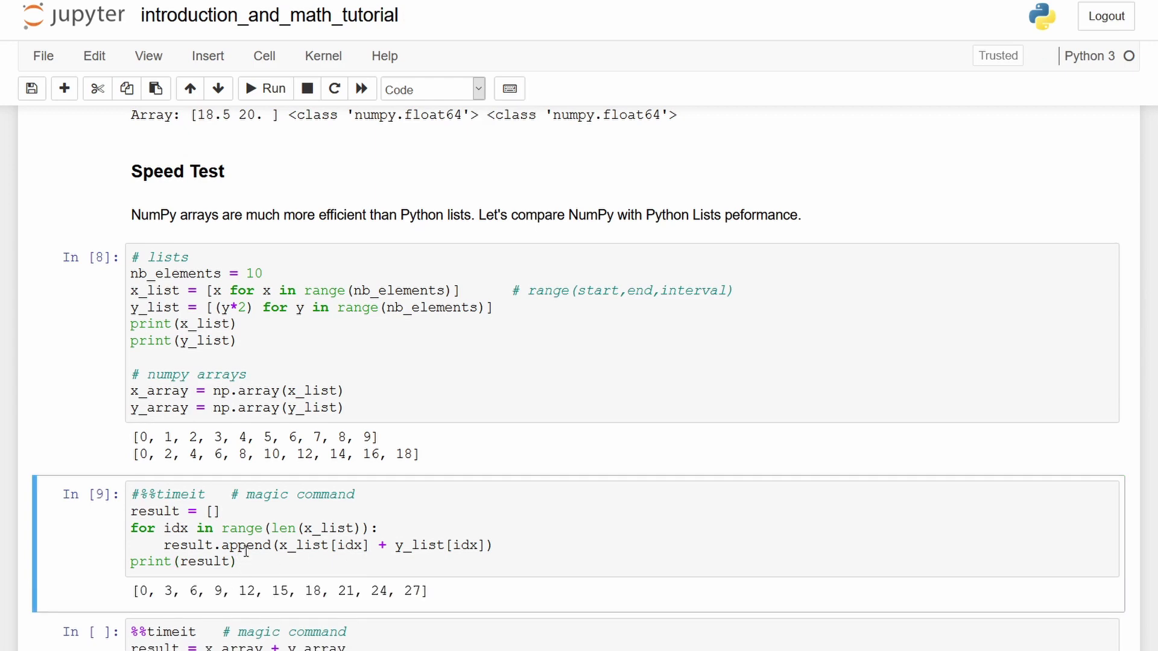
scroll(245, 552, down, 2)
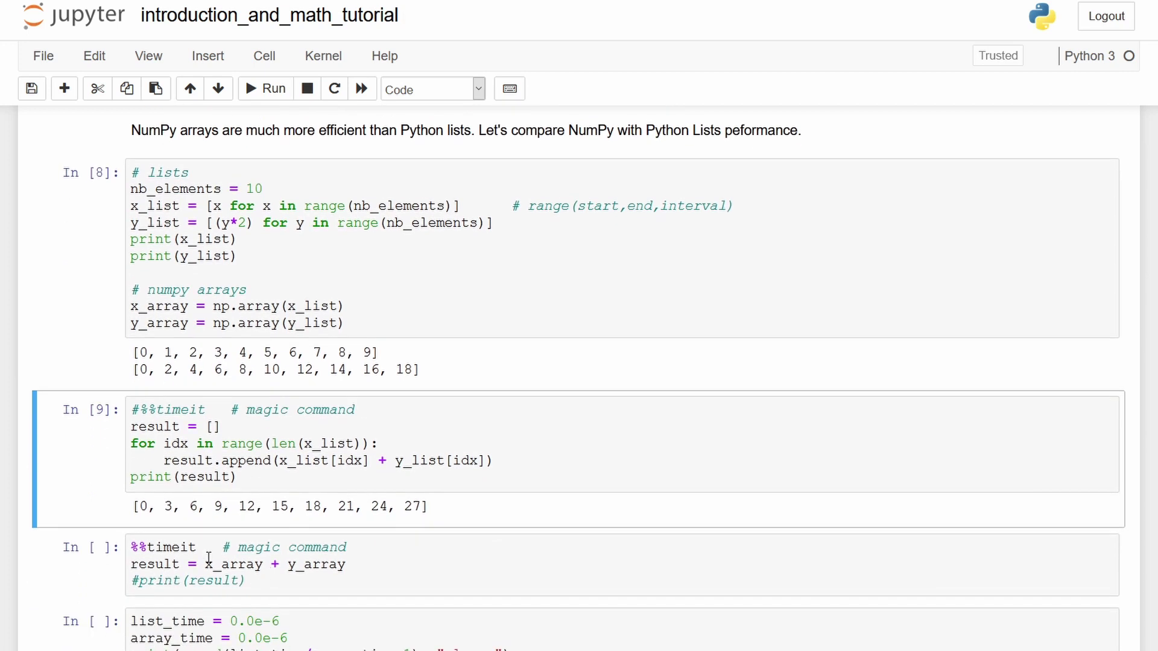
Comment out %%timeit, uncomment print(result), and run the array cell as In [10]
click(147, 547)
key(Home)
text(#)
key(Down)
key(Down)
key(BackSpace)
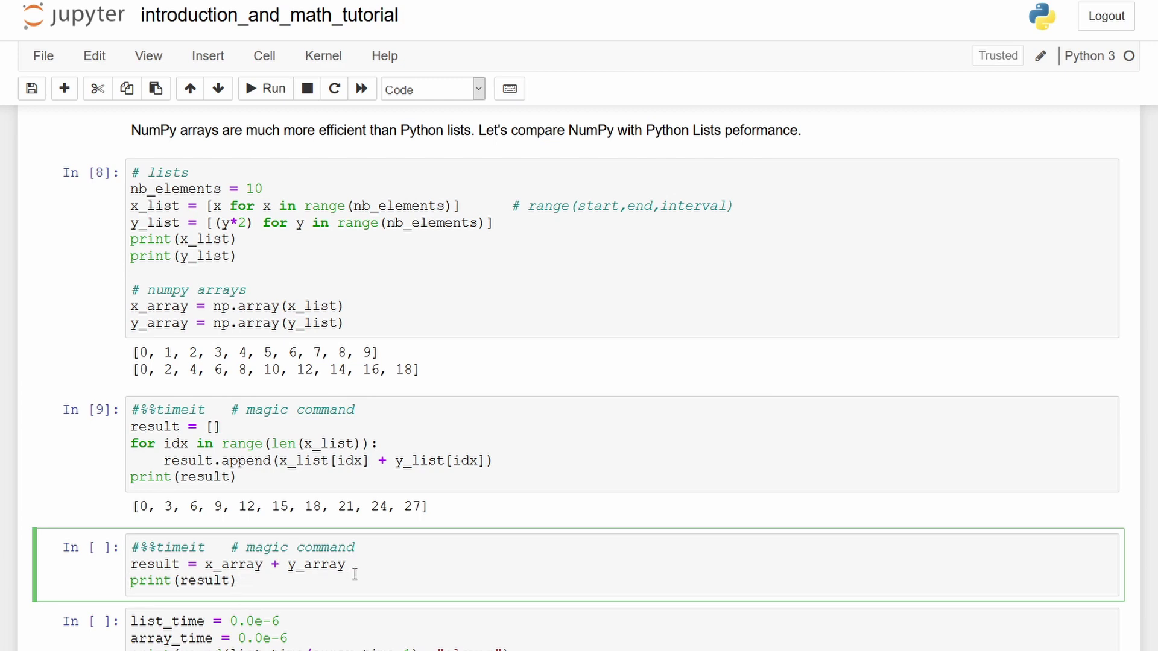
key(End)
key(ctrl+Return)
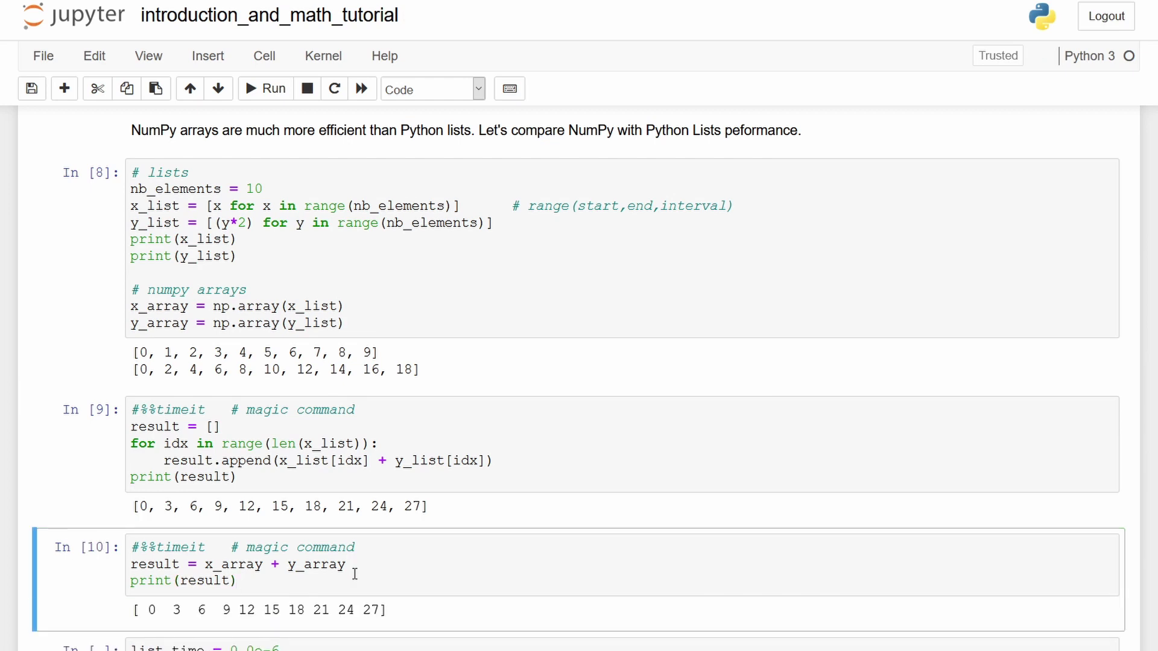
Re-enable %%timeit and disable printing in the list loop cell, timing 1.41 µs per loop
click(141, 412)
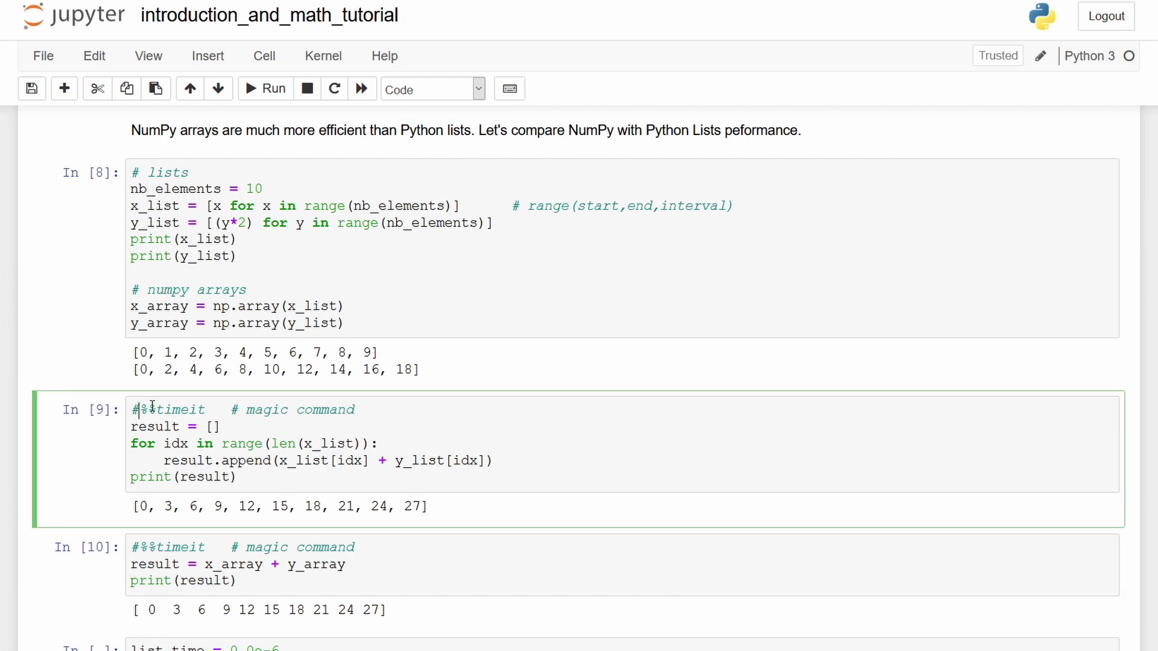
key(BackSpace)
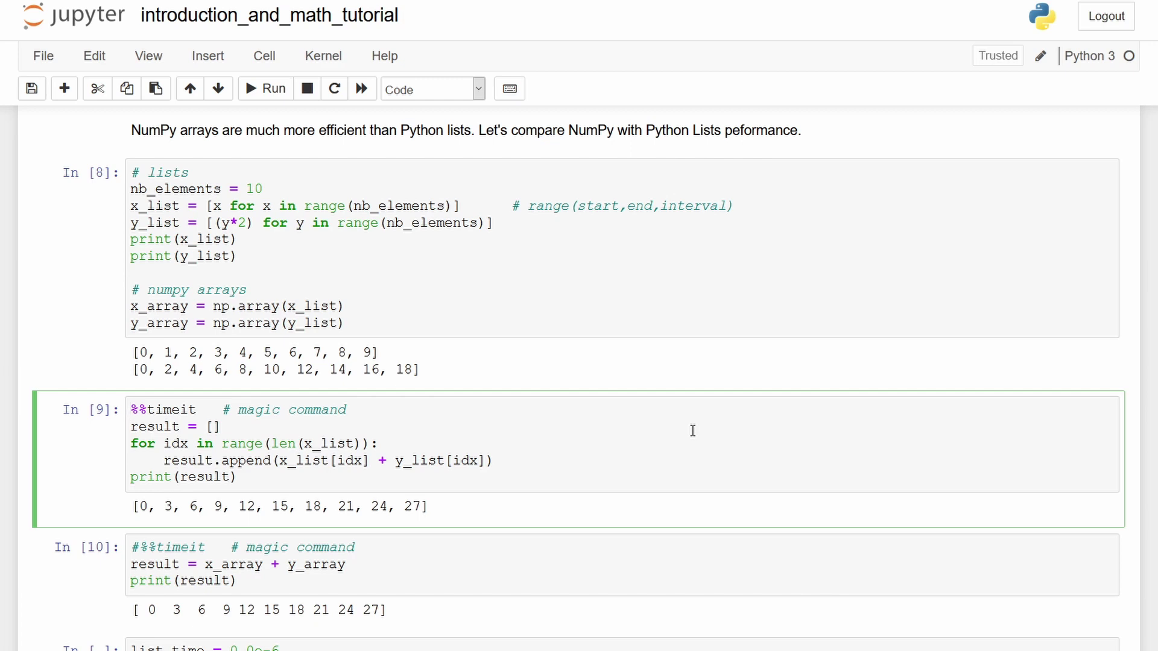
key(Down)
key(Down)
key(Down)
text(#)
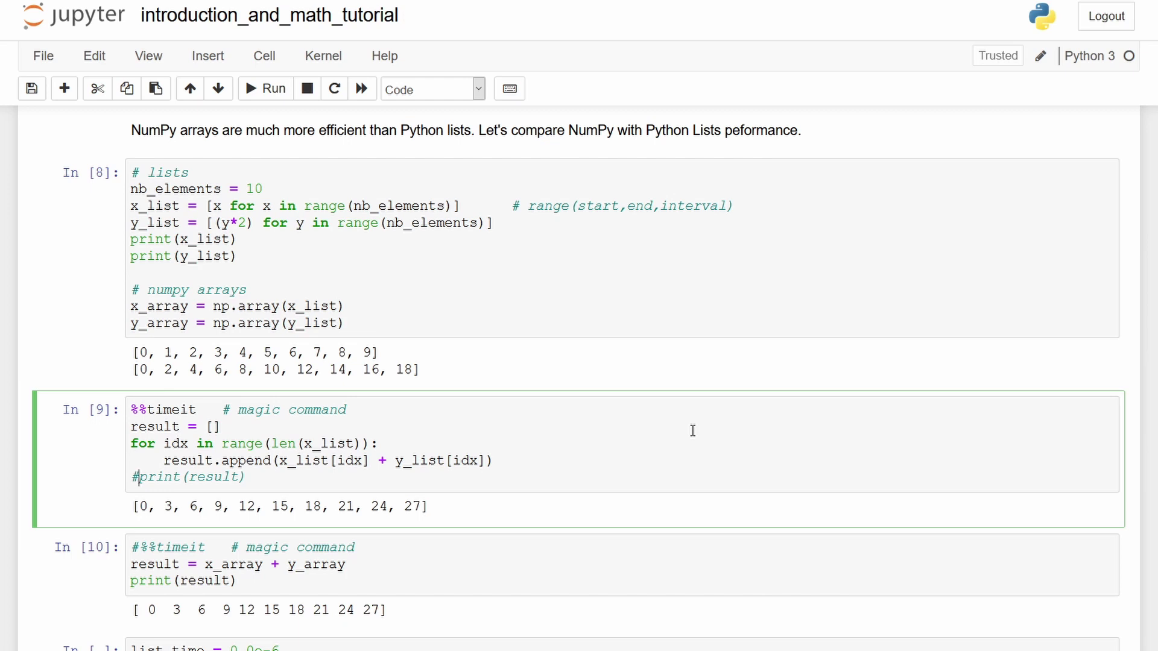
key(ctrl+Return)
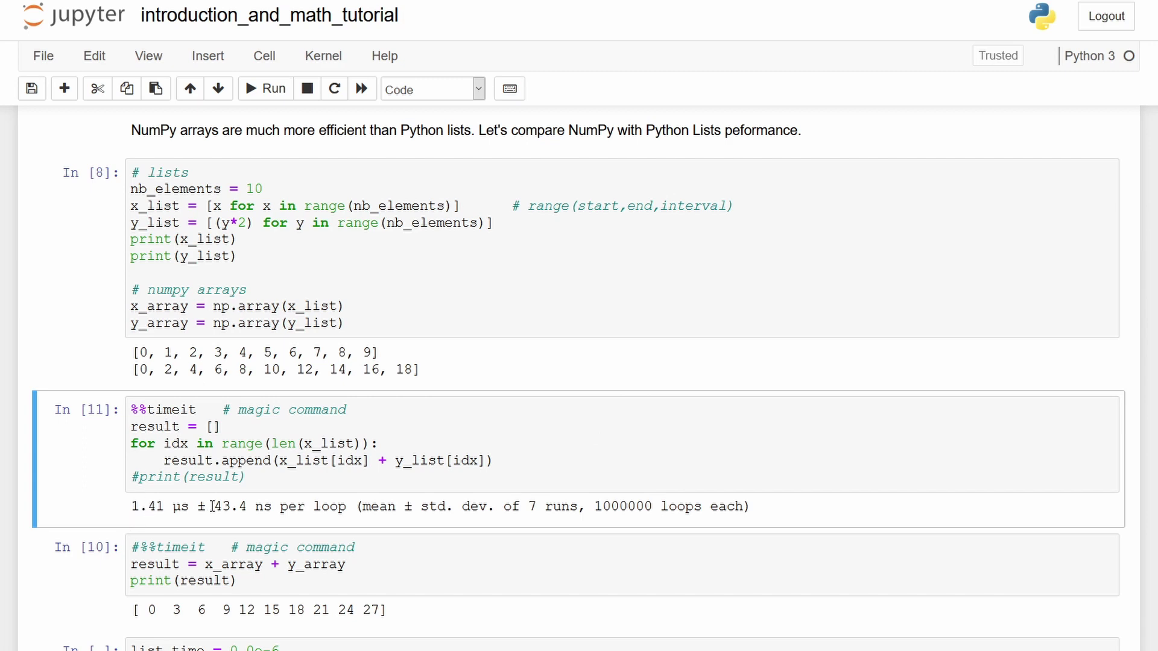
scroll(172, 502, down, 1)
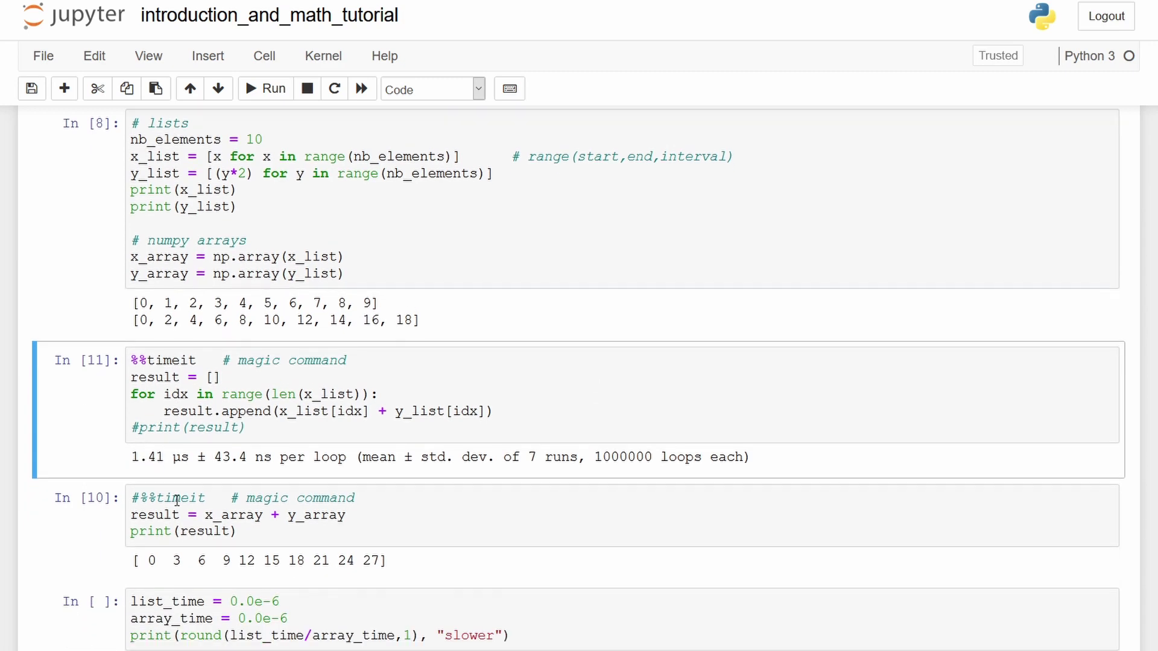
Re-enable %%timeit and disable printing in the array addition cell, timing 381 ns per loop
click(140, 461)
key(BackSpace)
key(Down)
key(Down)
text(#)
key(ctrl+Return)
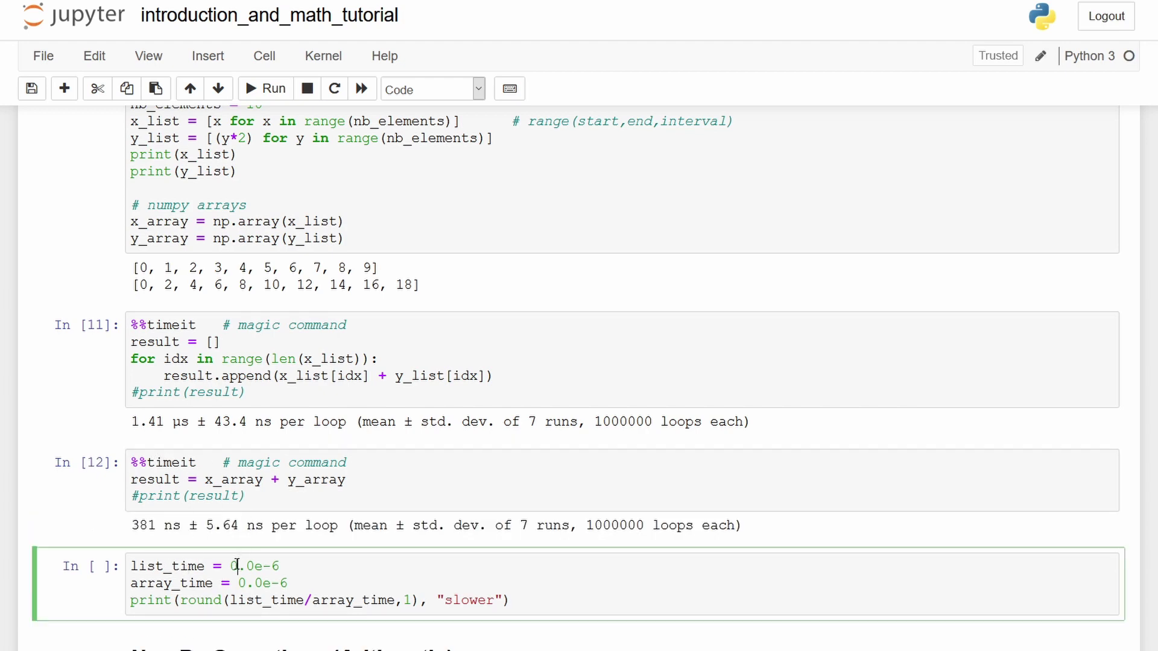
Change list_time to 1.41e-6 and array_time to 381e-9, then run the ratio cell showing 3.7 slower
click(235, 565)
key(BackSpace)
text(1)
key(Right)
key(Right)
key(BackSpace)
text(41)
key(Right)
key(Right)
drag(237, 583, 259, 583)
text(381)
key(Right)
key(BackSpace)
text(9)
key(shift+Return)
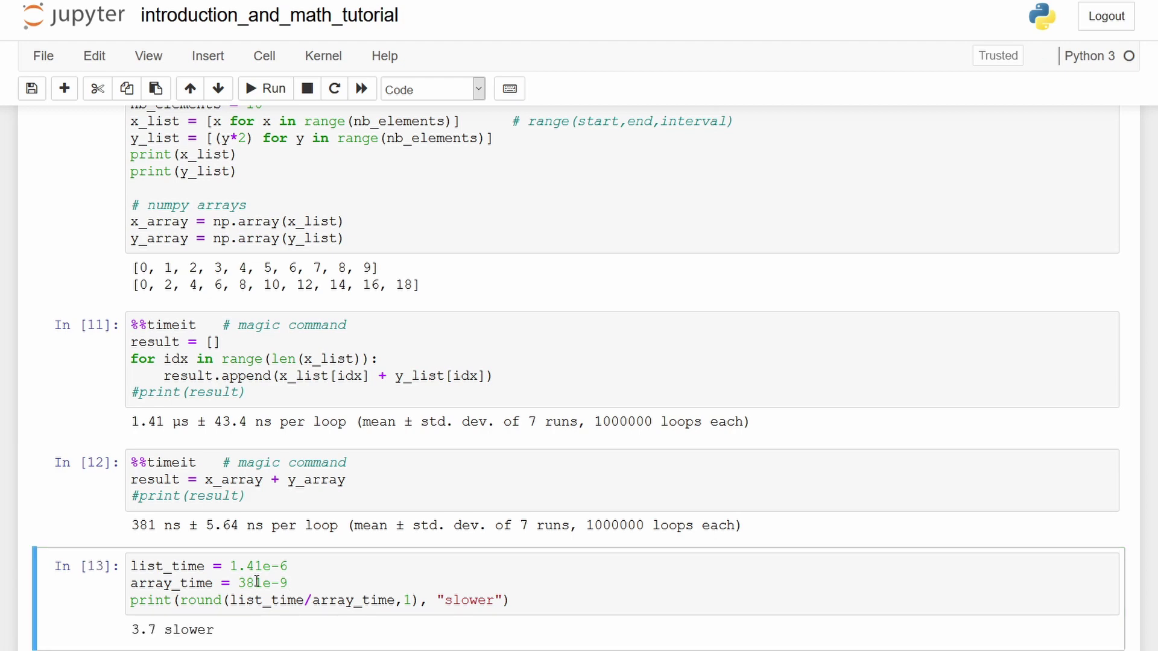
scroll(250, 436, up, 3)
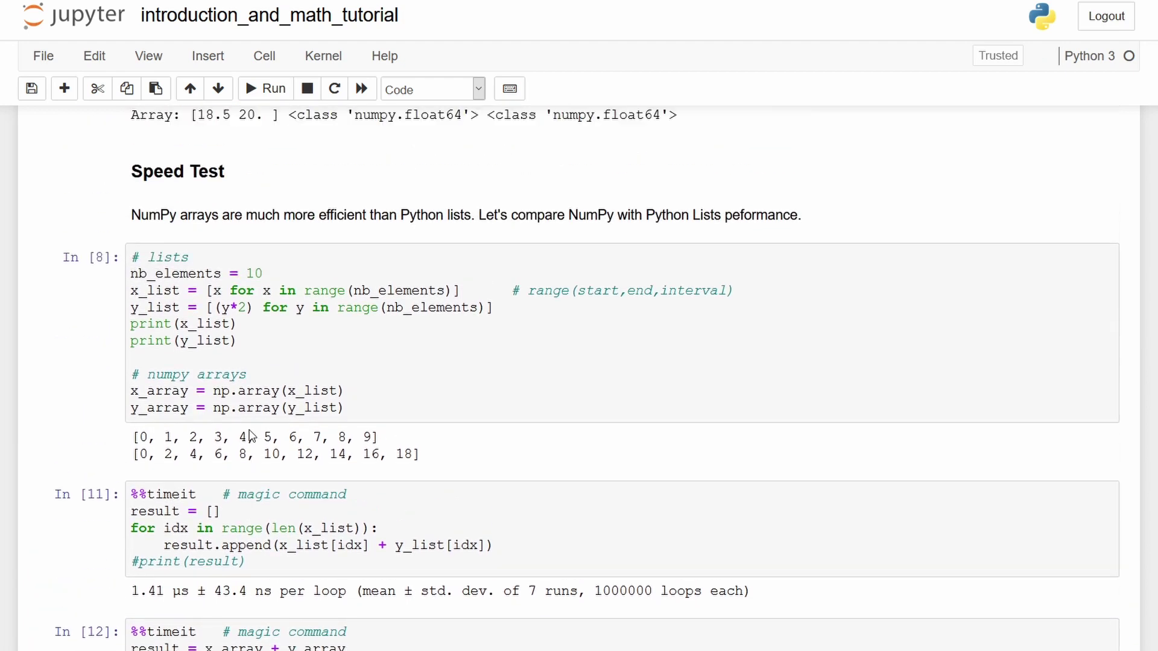
Set nb_elements to 1000 and comment out both print lines in the setup cell, then rerun it
click(277, 273)
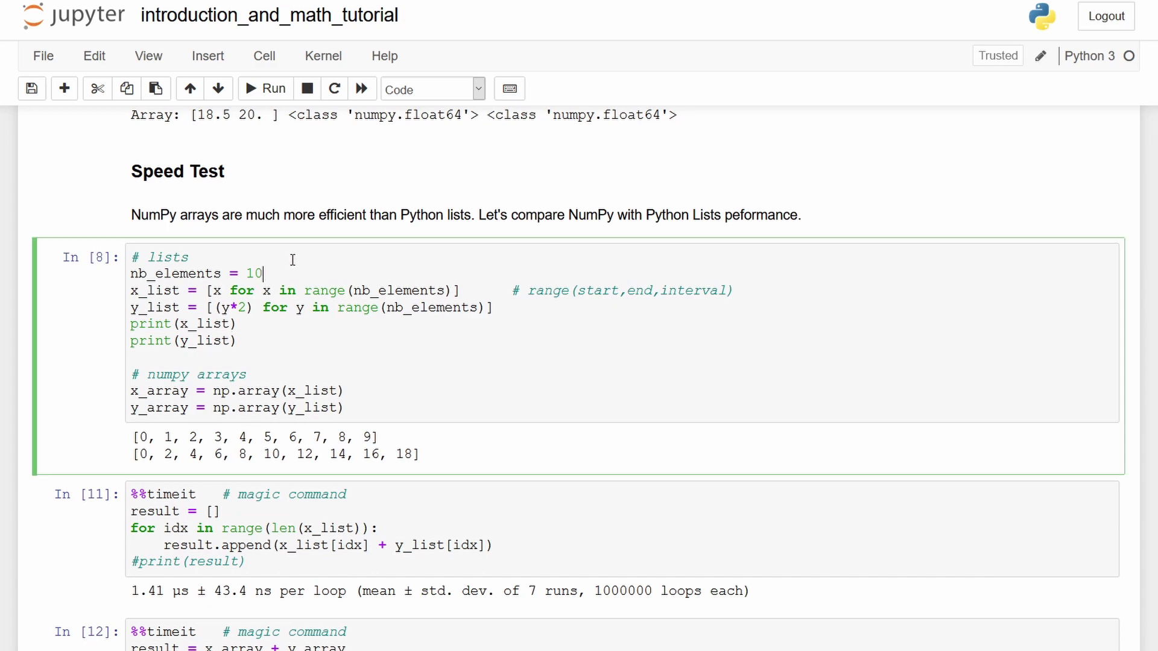
text(00)
key(ctrl+Return)
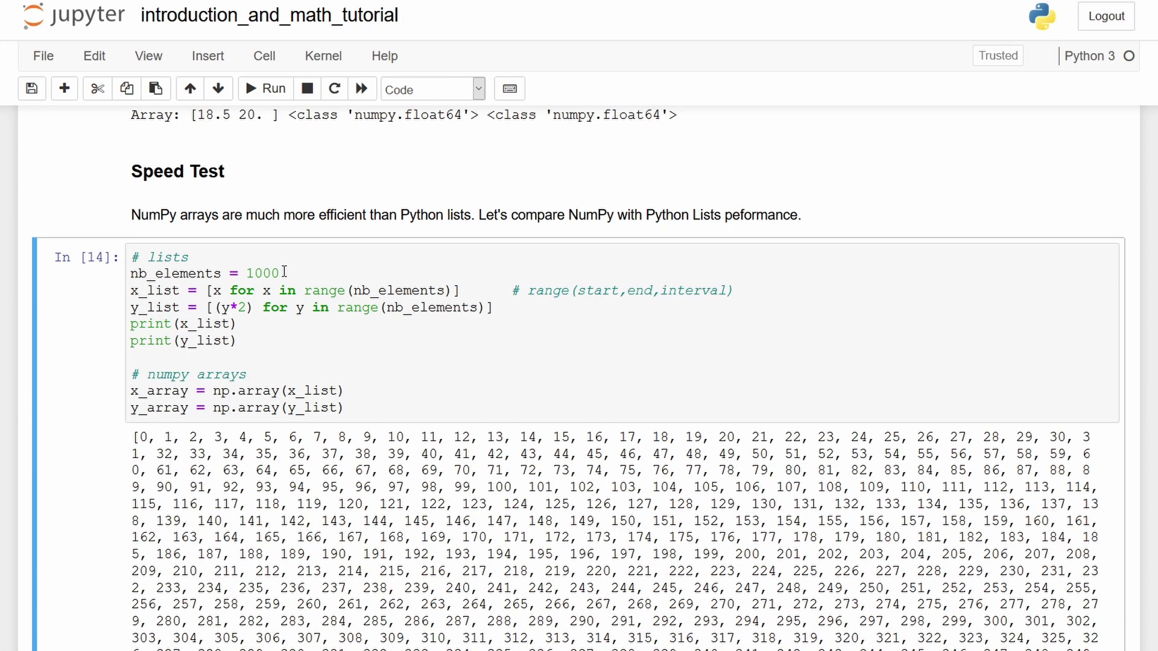
click(134, 324)
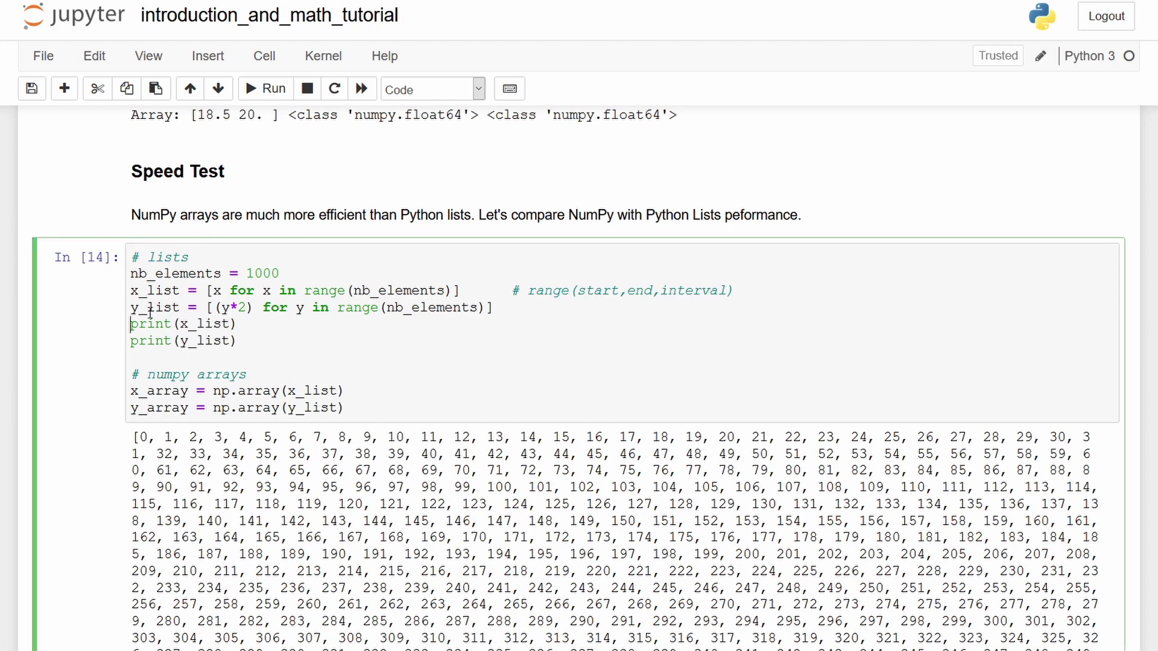
text(#)
key(Down)
key(Left)
text(#)
key(ctrl+Return)
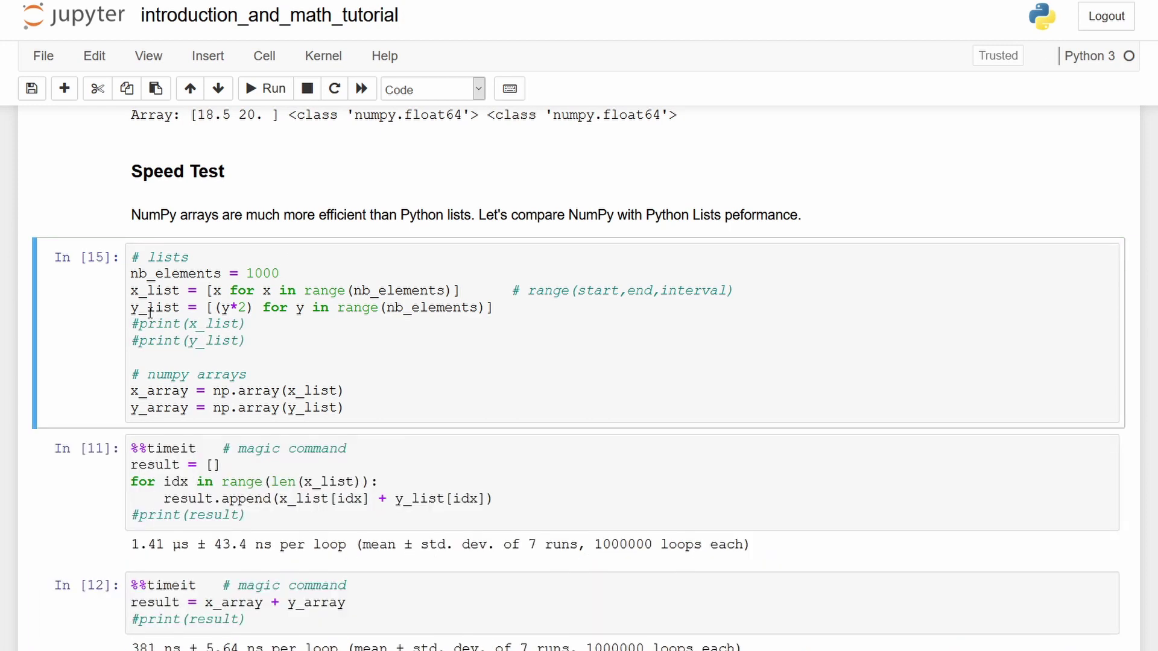
Re-time the list loop (114 µs) and array addition (1.32 µs) with 1000 elements
click(276, 450)
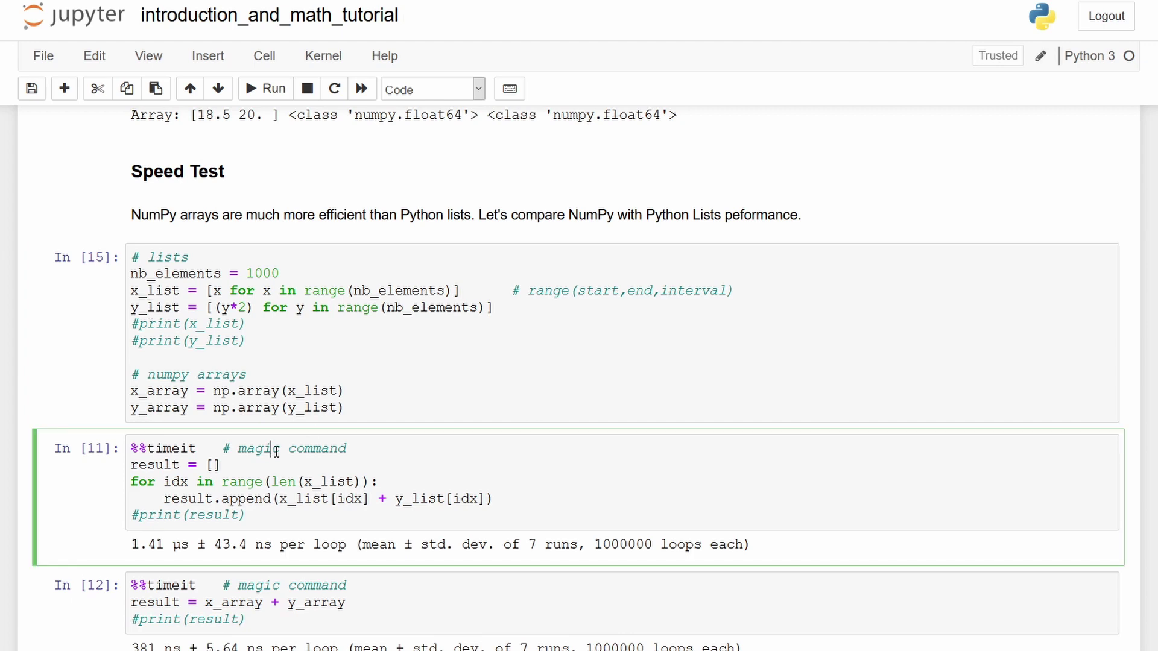
key(ctrl+Return)
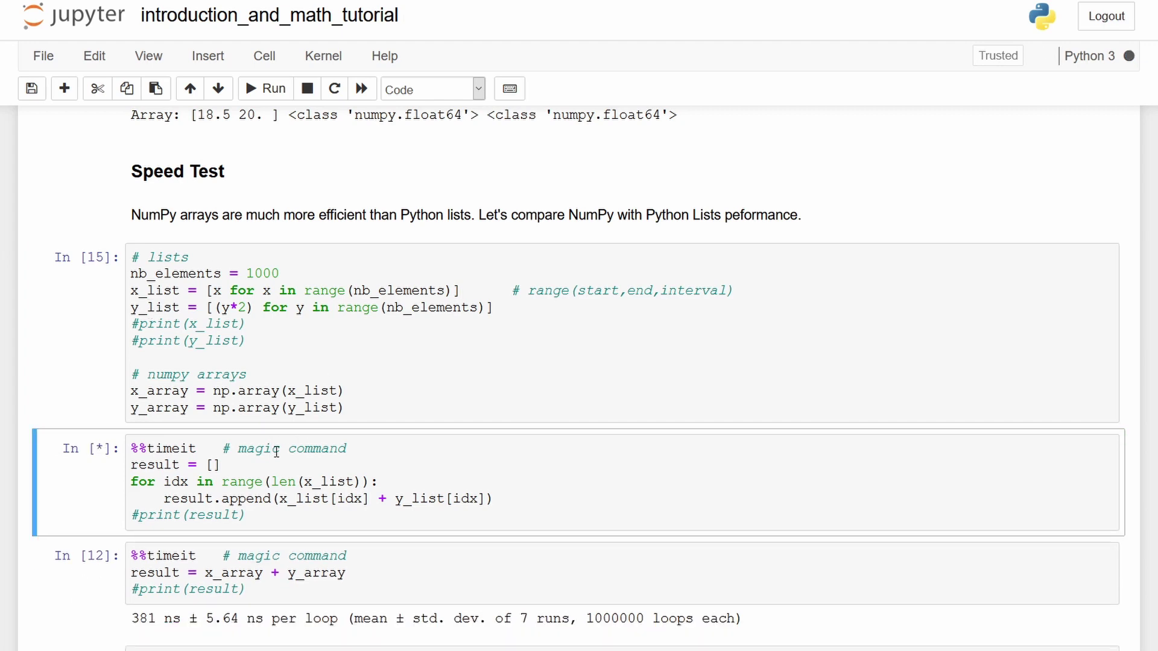
click(265, 611)
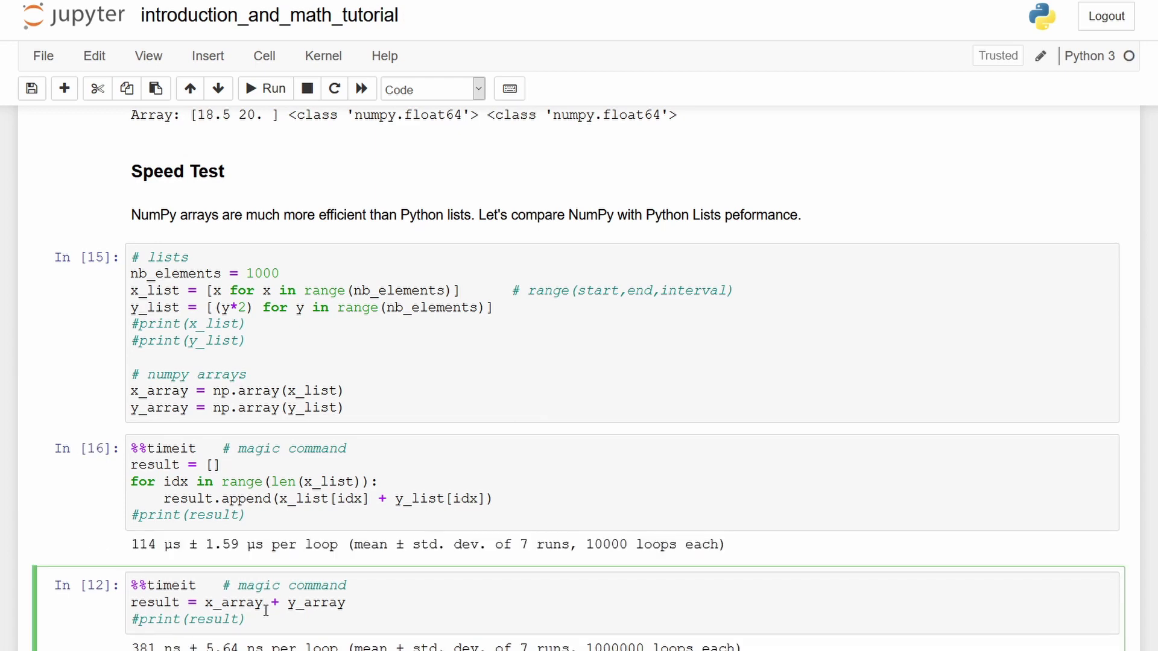
key(ctrl+Return)
scroll(278, 574, down, 3)
Replace array_time with 1.32e-6 and rerun the ratio cell, now printing 86.4 slower
click(253, 520)
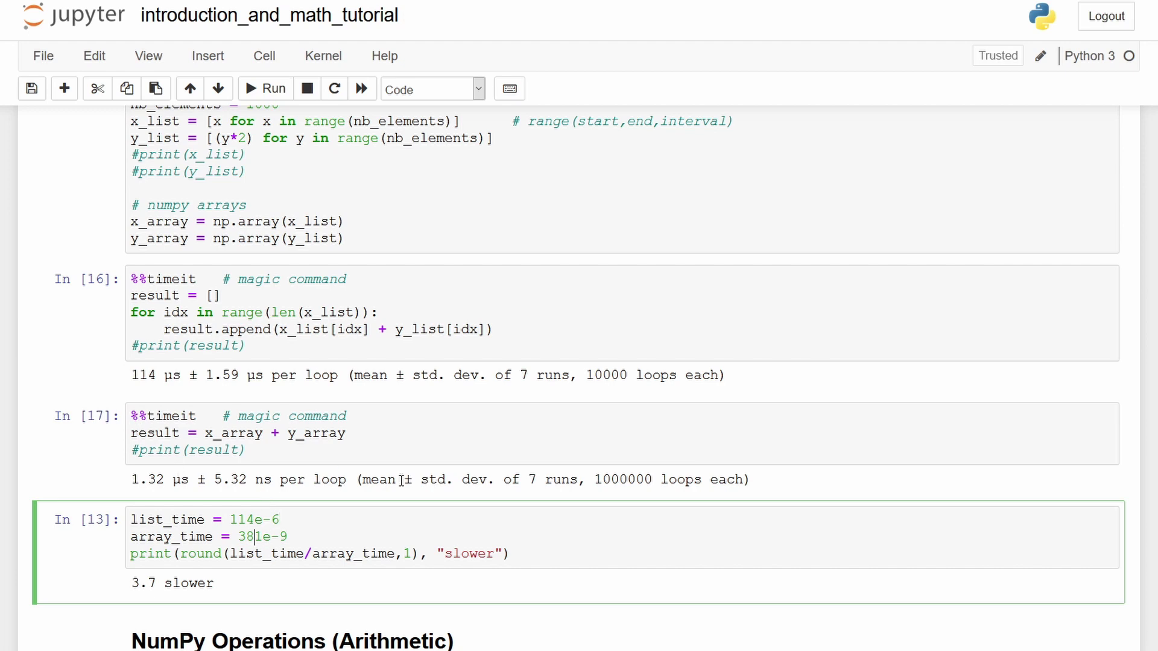
key(Delete)
key(shift+Left)
key(shift+Left)
key(BackSpace)
text(1.32)
key(Right)
key(Right)
key(BackSpace)
text(6)
key(ctrl+Return)
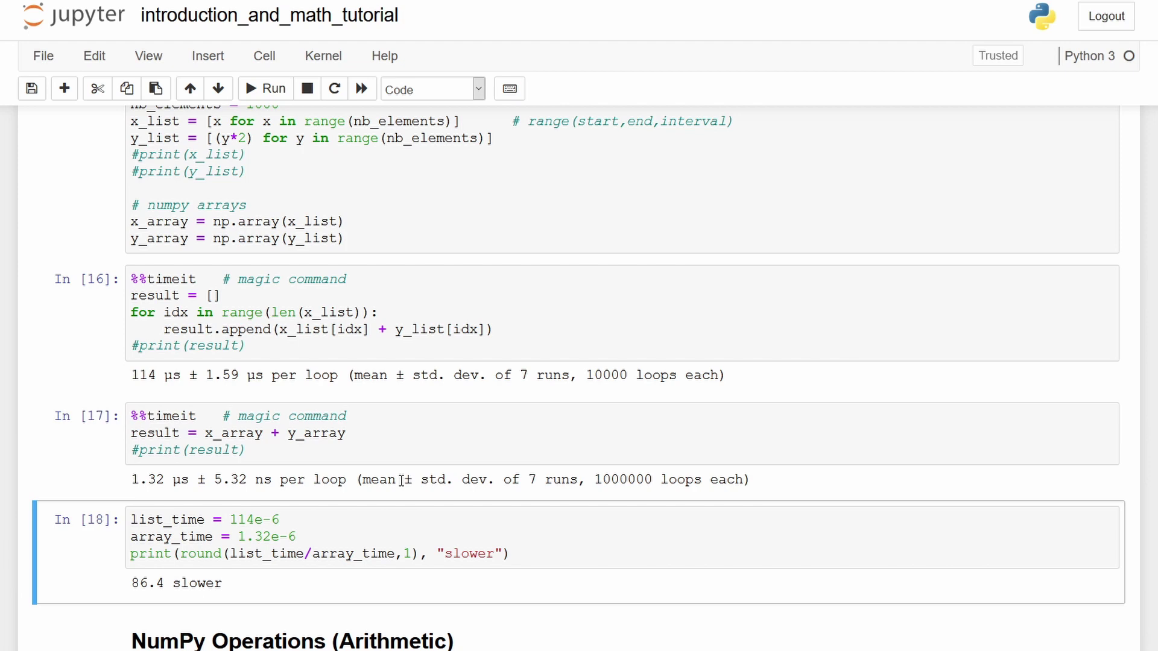